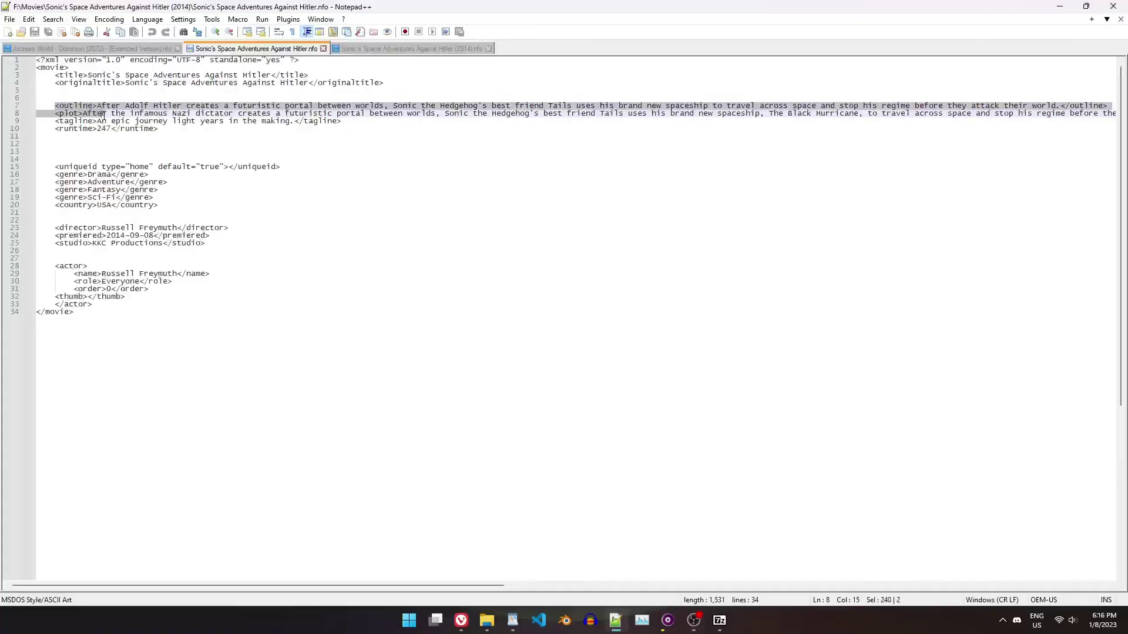
- Copy the block from the outline tag through the closing actor tag into Sonic's Space Adventures Against Hitler (2014).nfo, below the closing art tag
drag(235, 120, 236, 306)
key(ctrl+c)
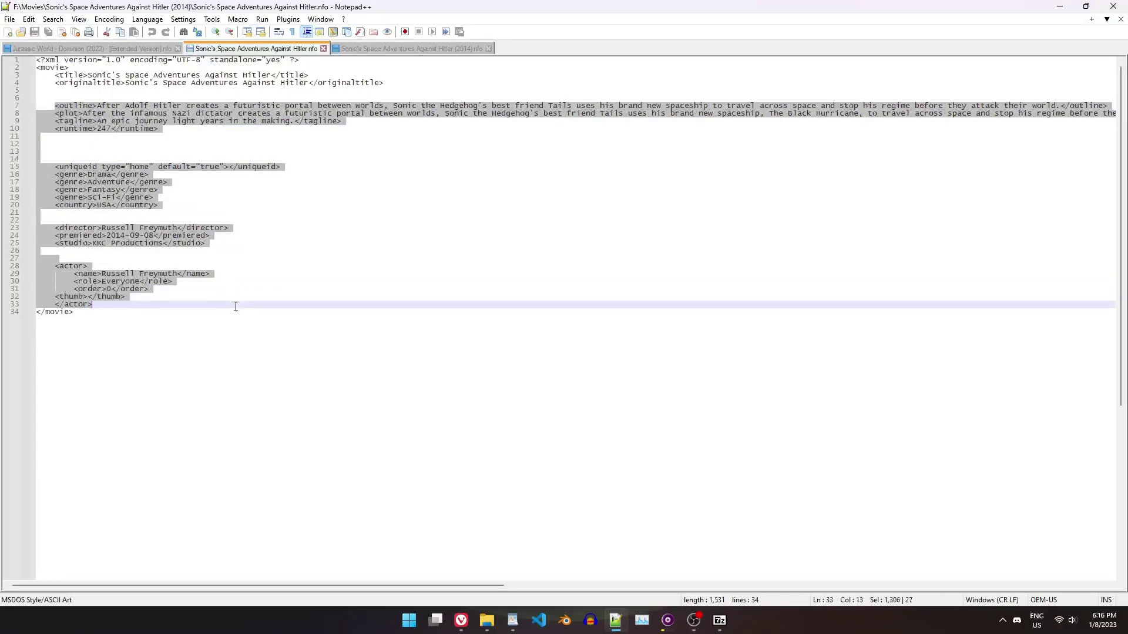
click(418, 49)
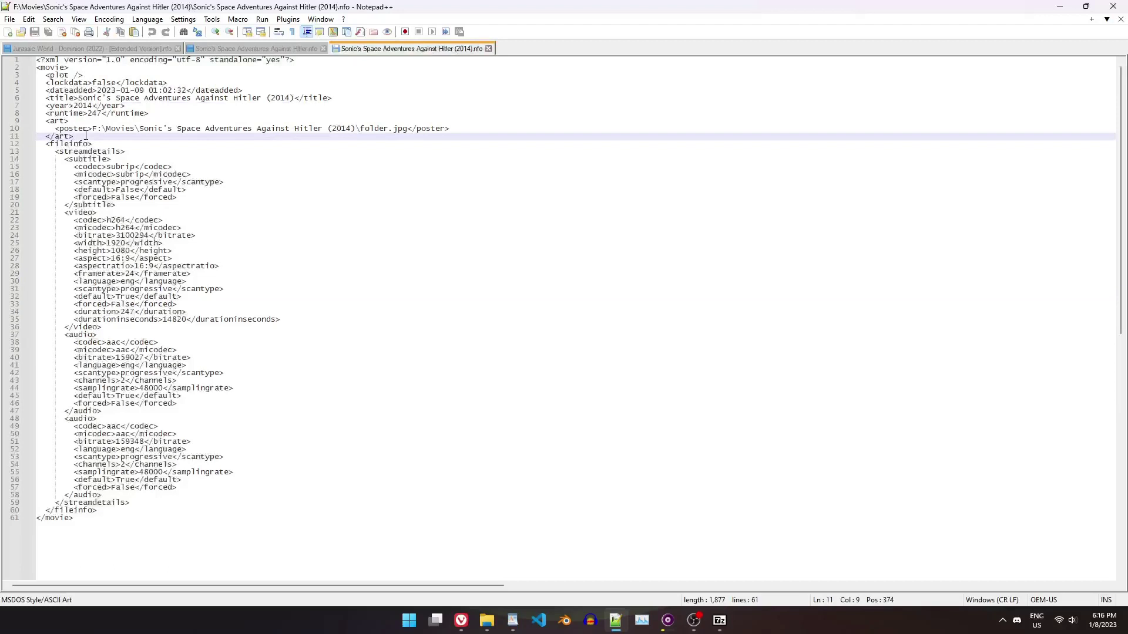
key(Return)
key(ctrl+v)
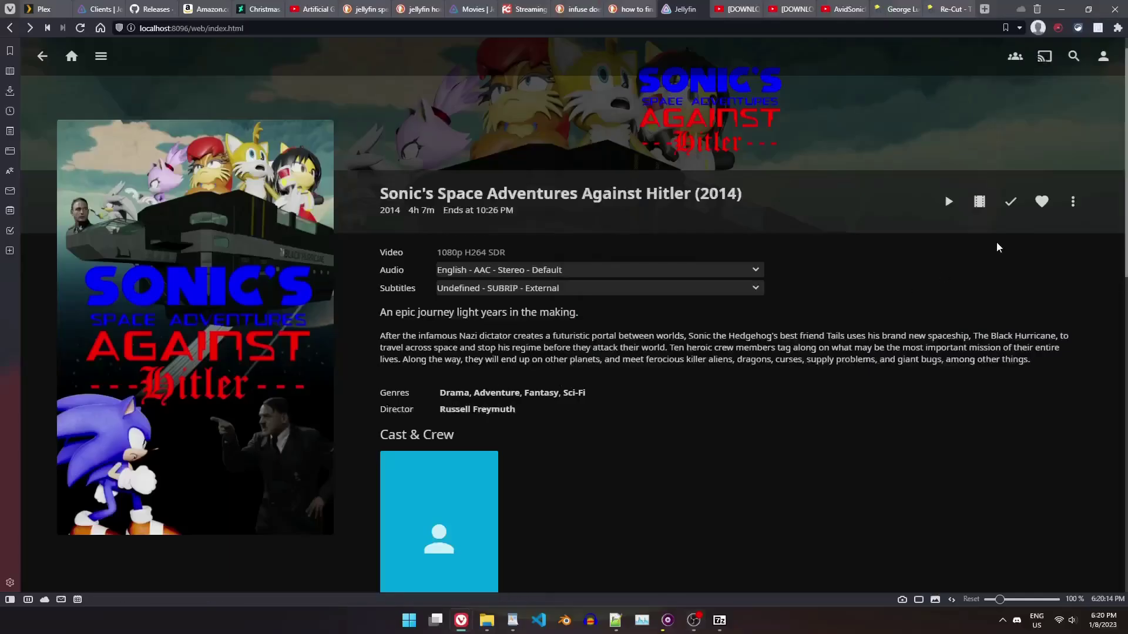
- In Jellyfin, edit the movie's metadata, setting the parental rating to NR and the original aspect ratio to 16:9
click(1071, 203)
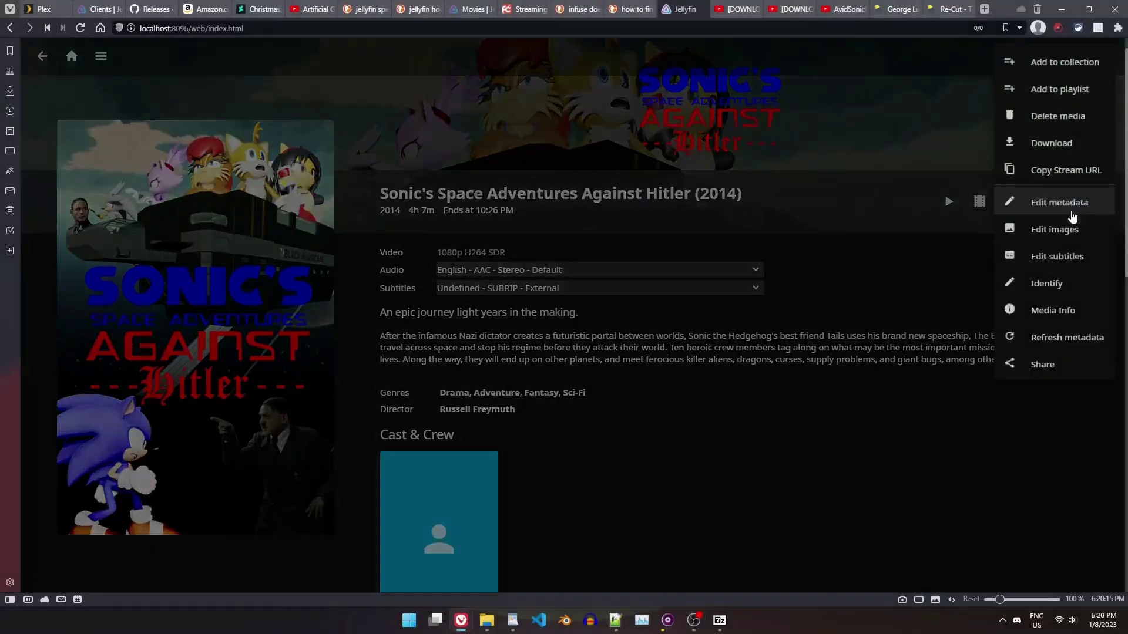
click(1066, 207)
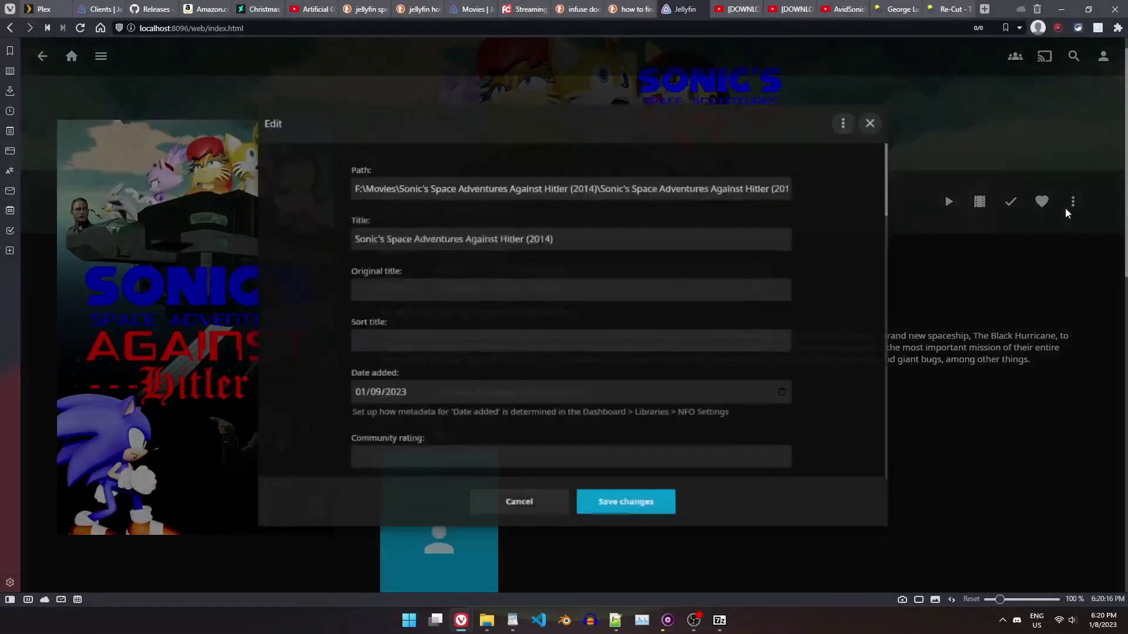
scroll(333, 342, down, 4)
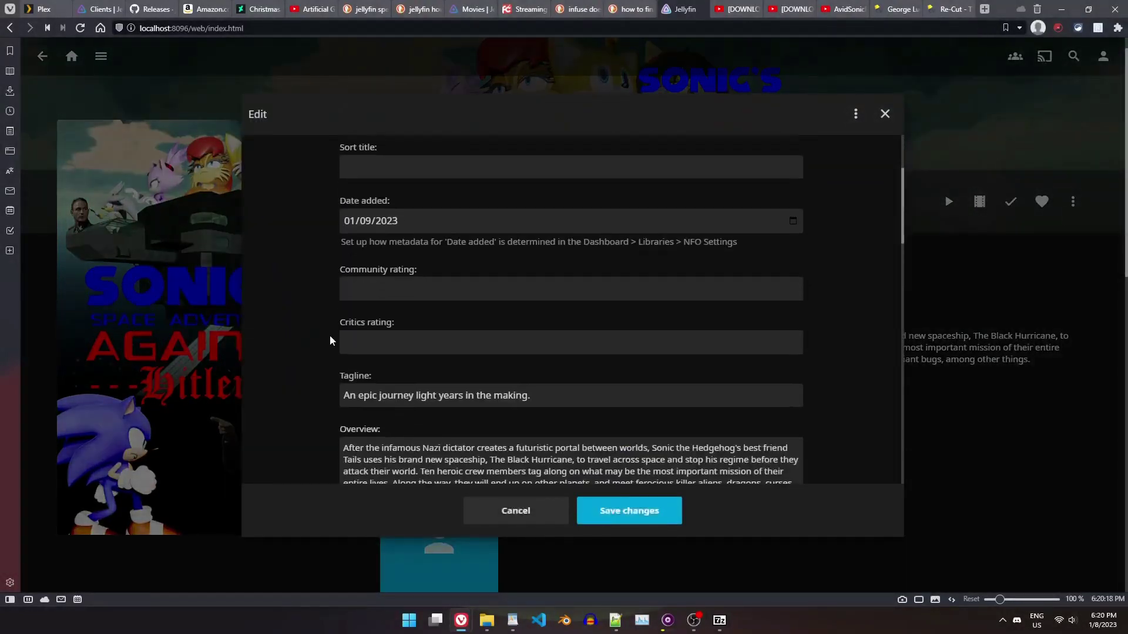
scroll(564, 360, down, 3)
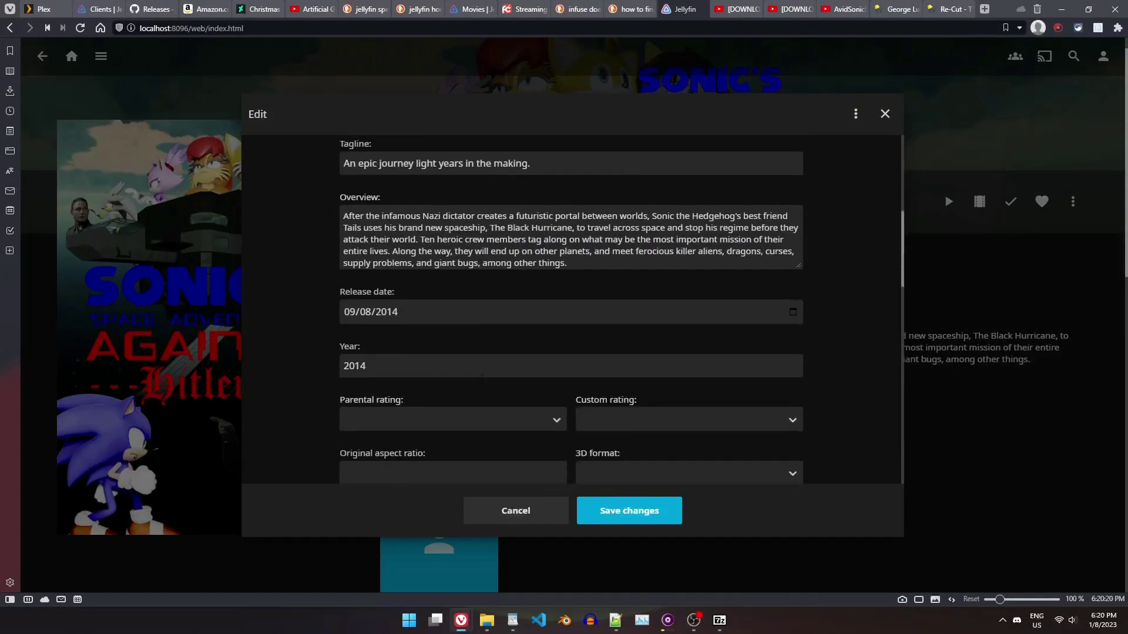
scroll(639, 374, down, 8)
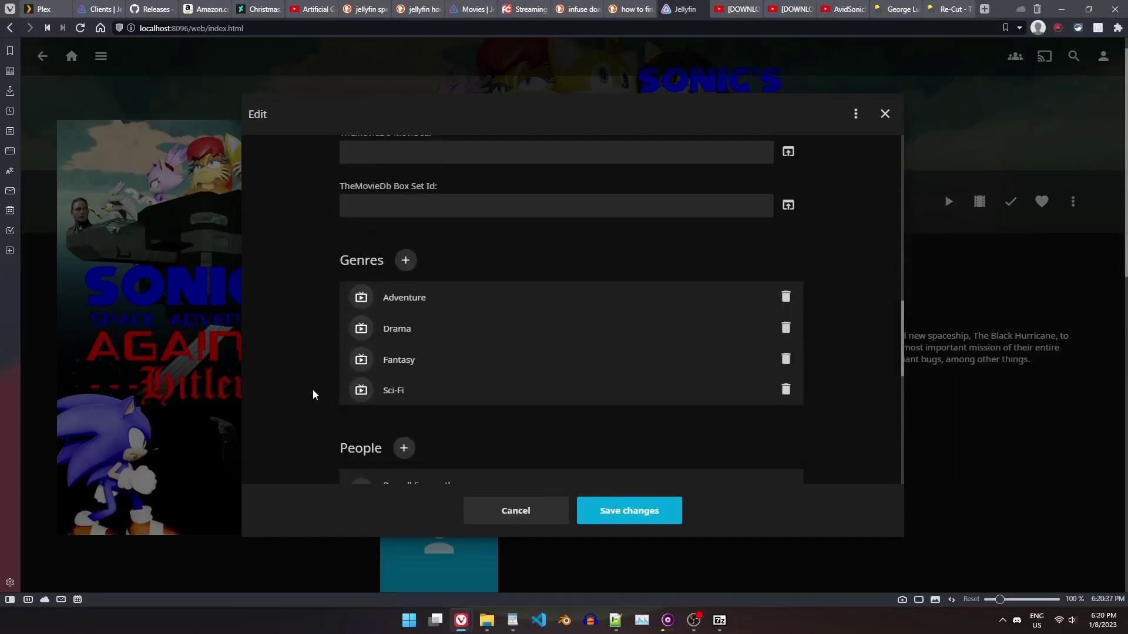
scroll(313, 394, down, 4)
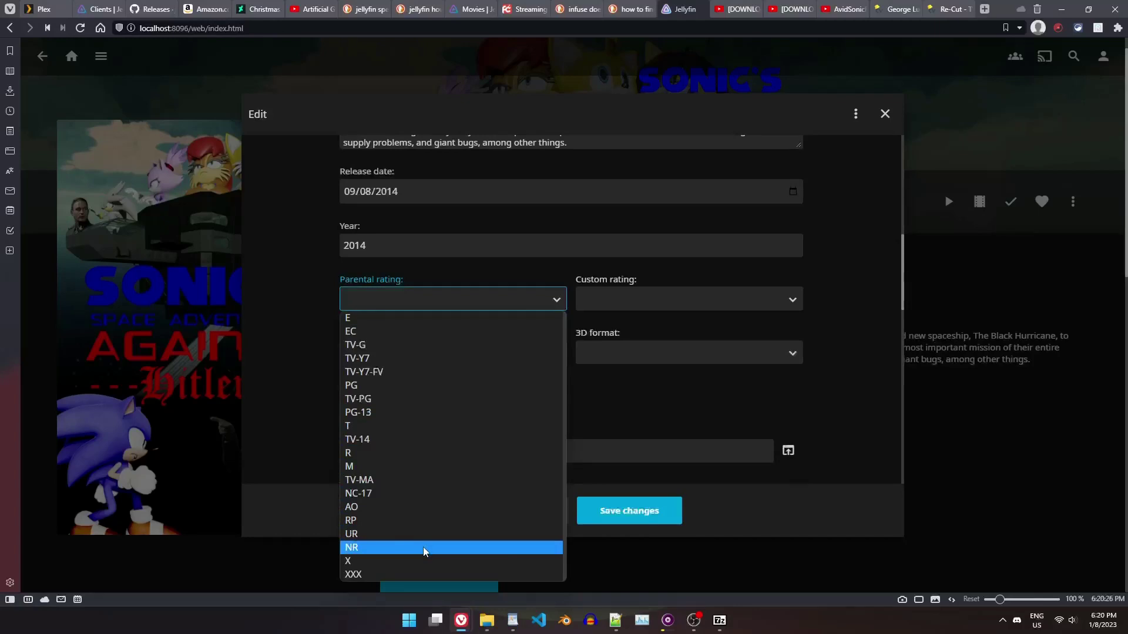
click(424, 547)
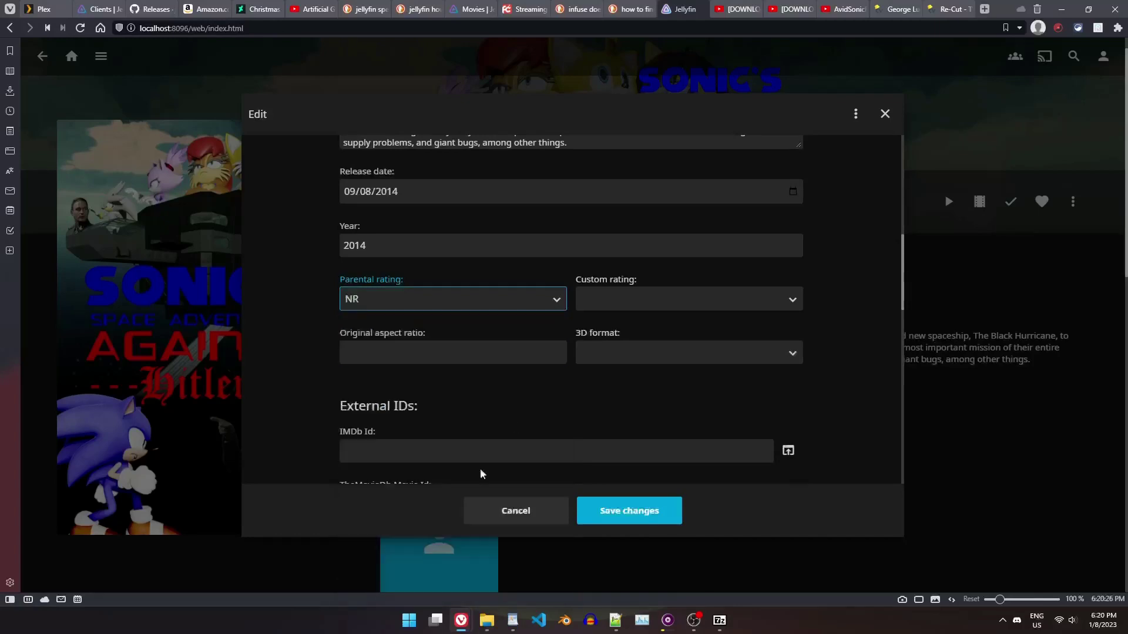
key(Tab)
key(Tab)
text(16:9)
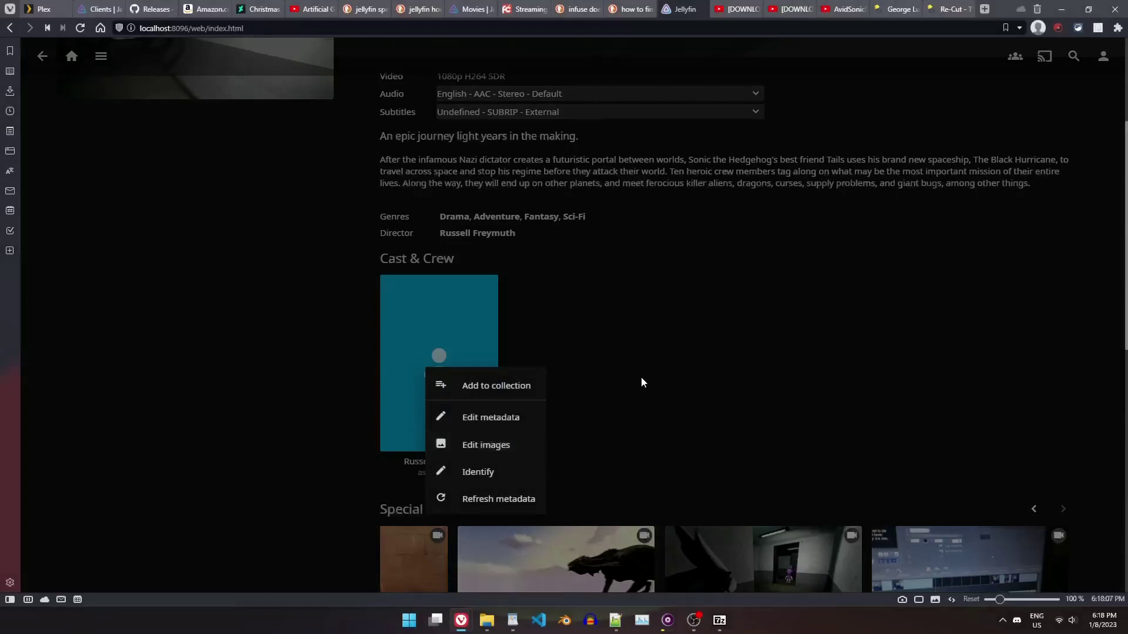
- Upload Sonic's Space Adventures Against Hitler-poster.png from the movie's folder as the film's Primary image
scroll(284, 221, up, 3)
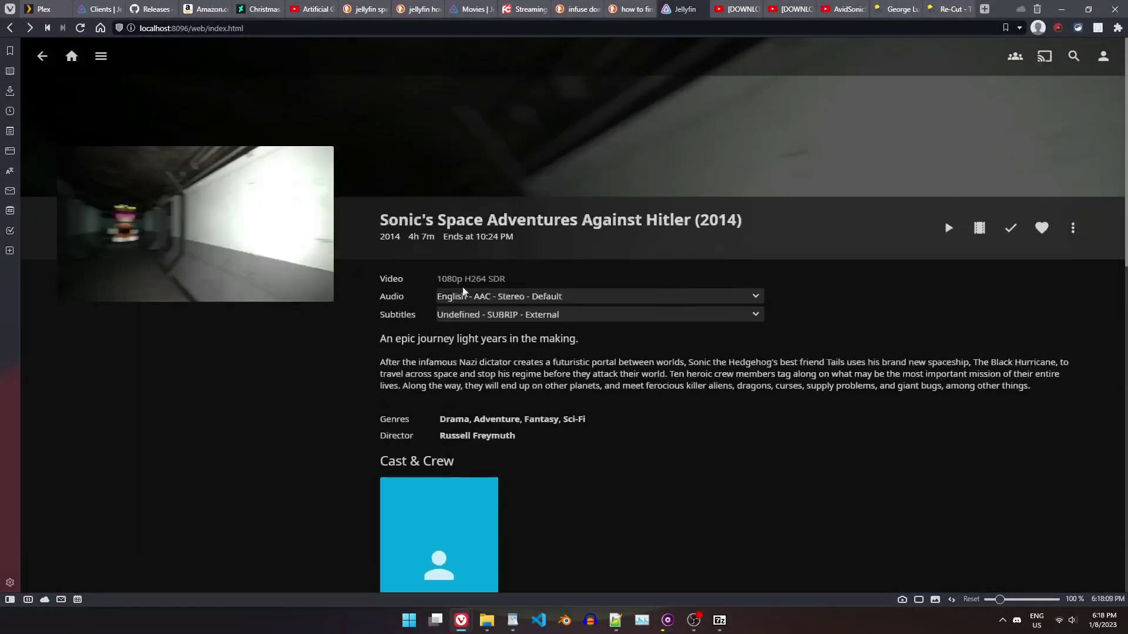
click(1072, 228)
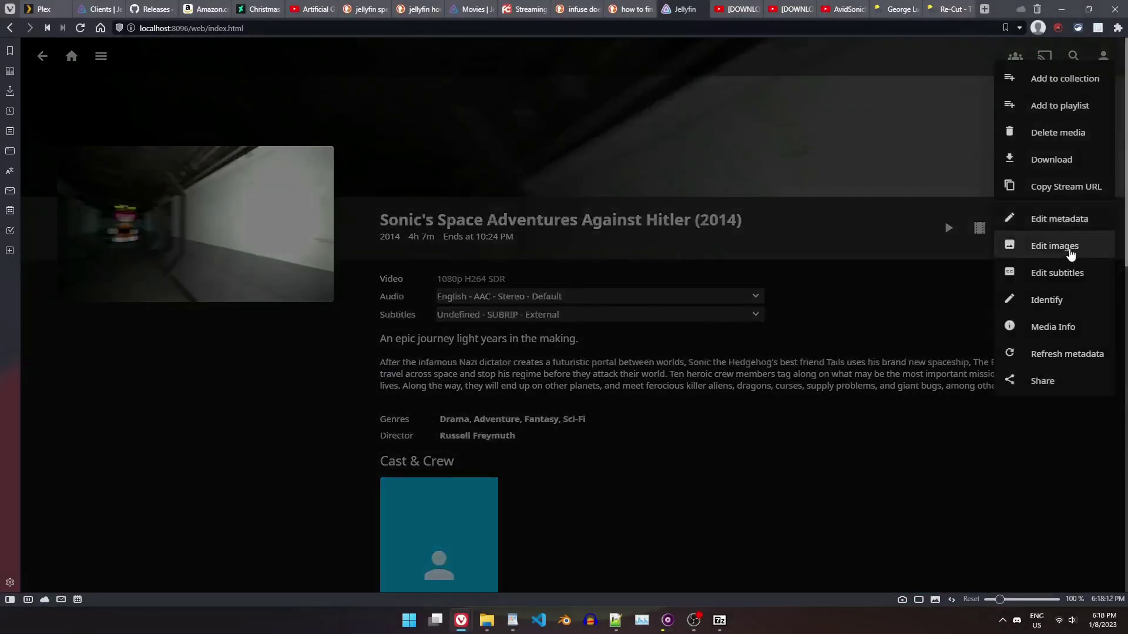
click(1069, 248)
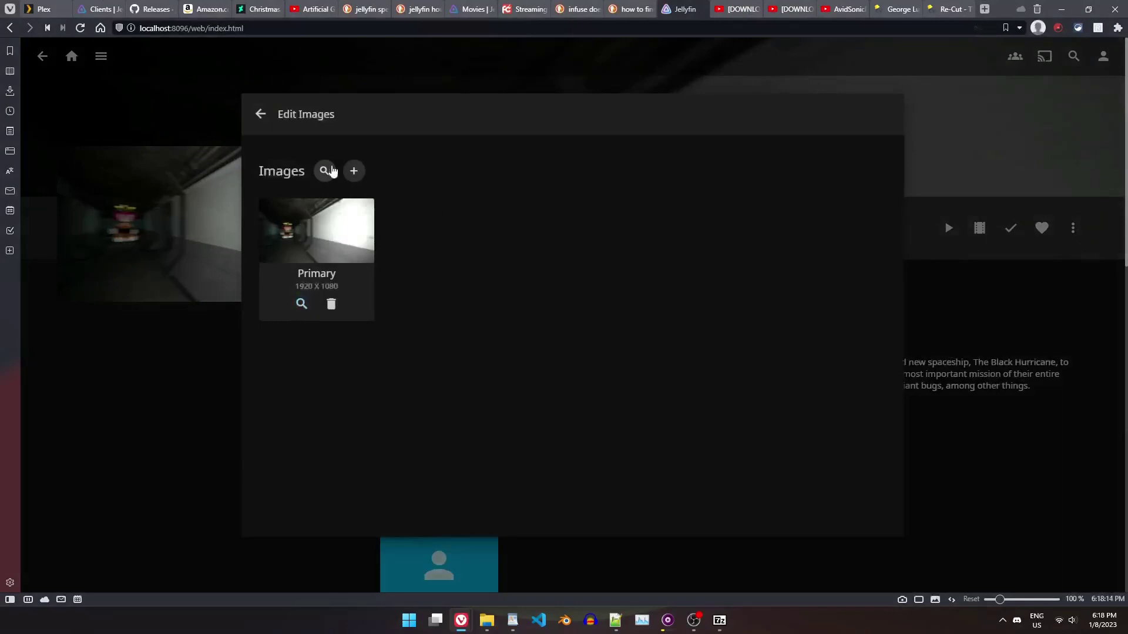
click(353, 170)
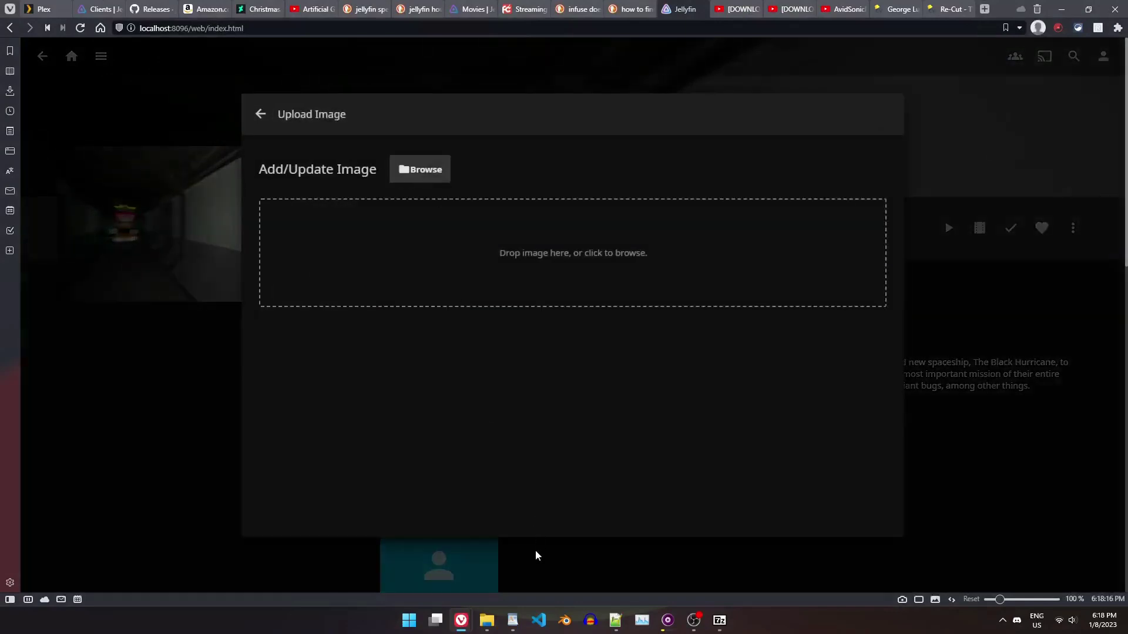
mouse_move(487, 624)
click(359, 561)
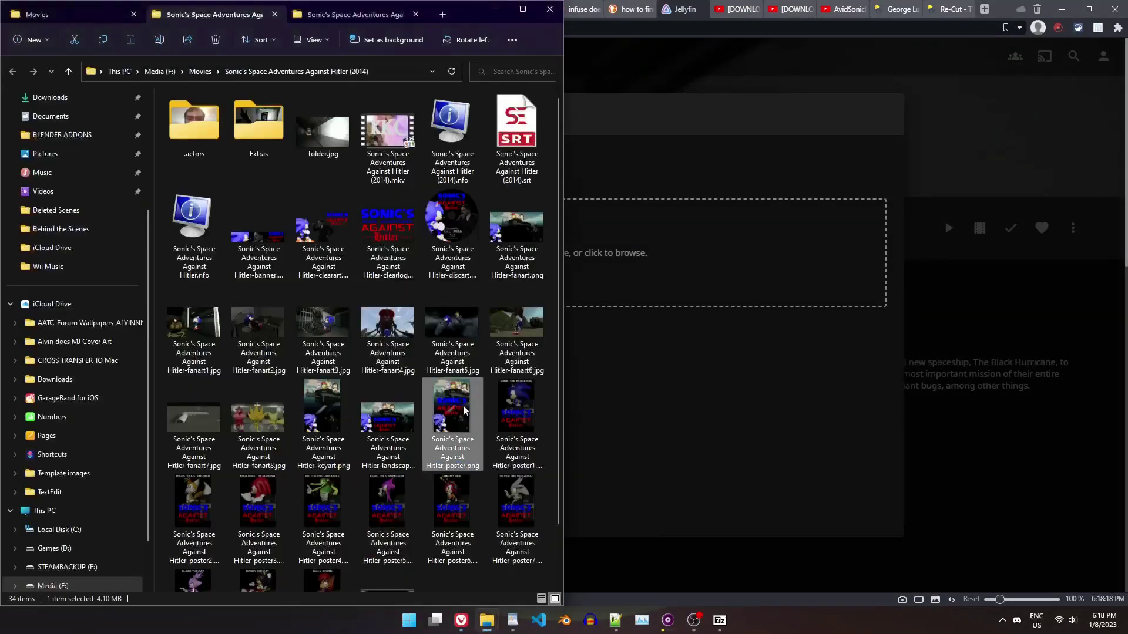
drag(452, 414, 666, 242)
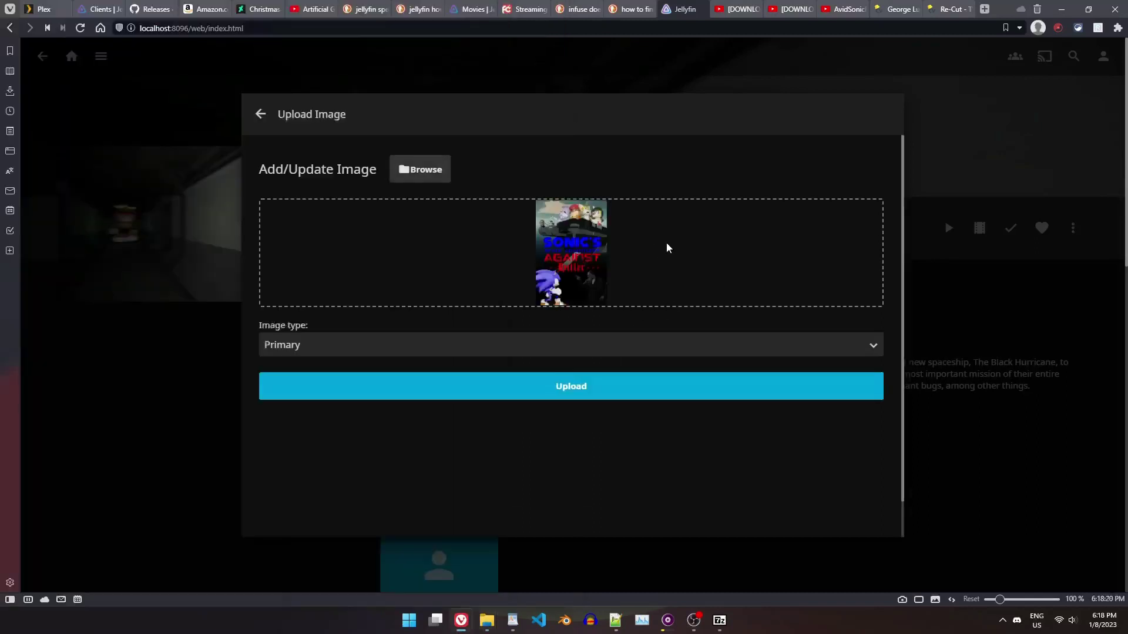
click(550, 387)
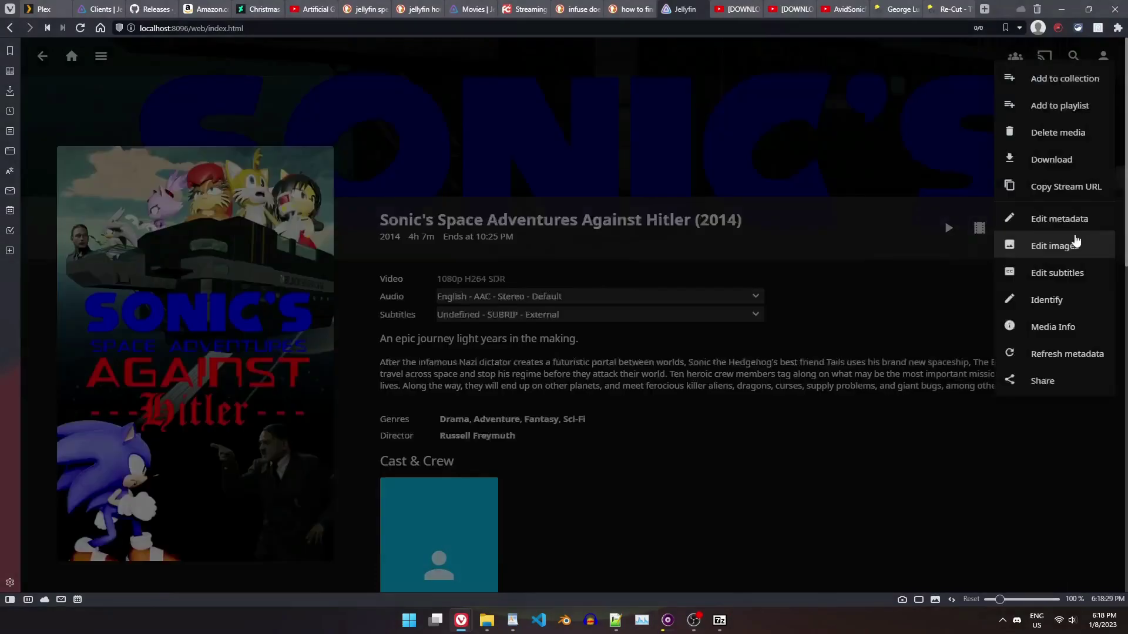
- Upload Sonic's Space Adventures Against Hitler-fanart.png to the movie's images with the image type Backdrop
click(1074, 246)
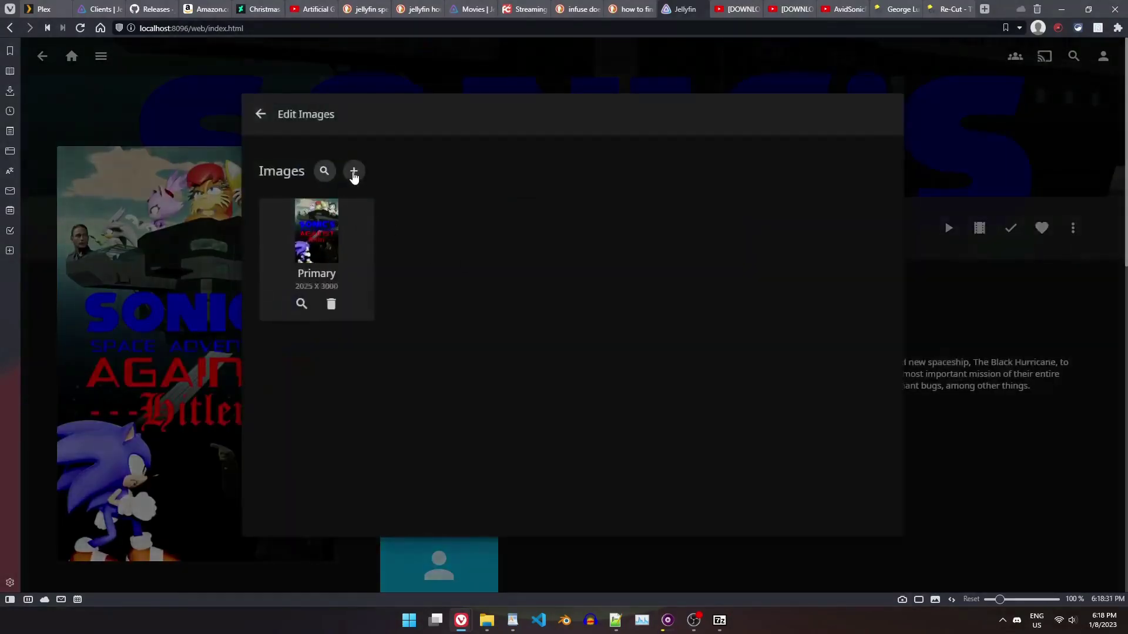
click(353, 171)
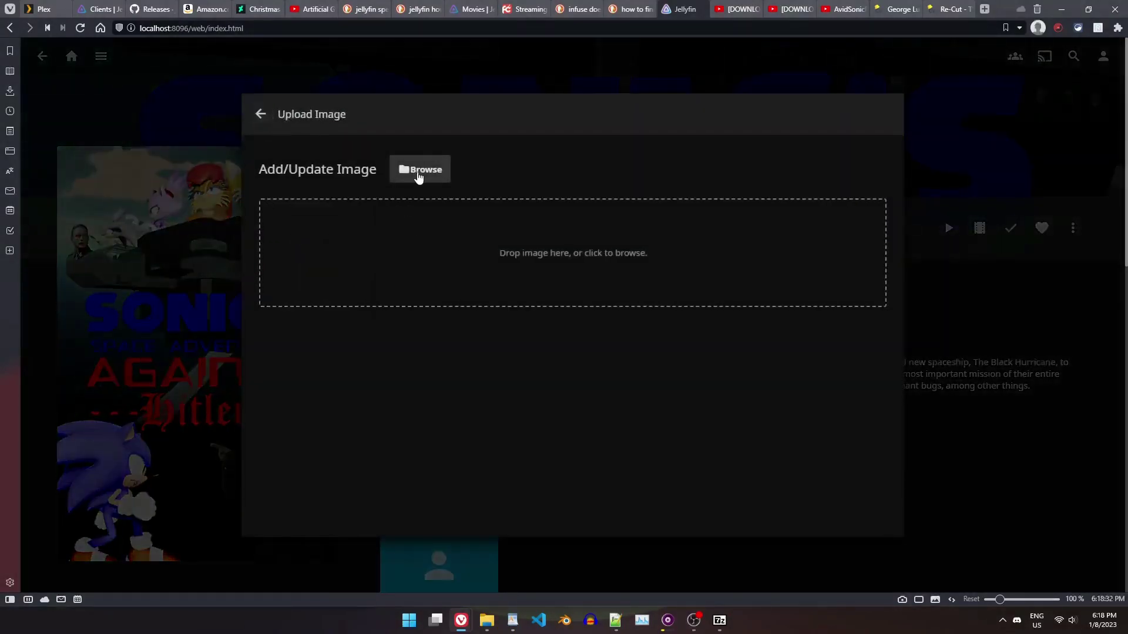
click(418, 170)
scroll(347, 220, up, 3)
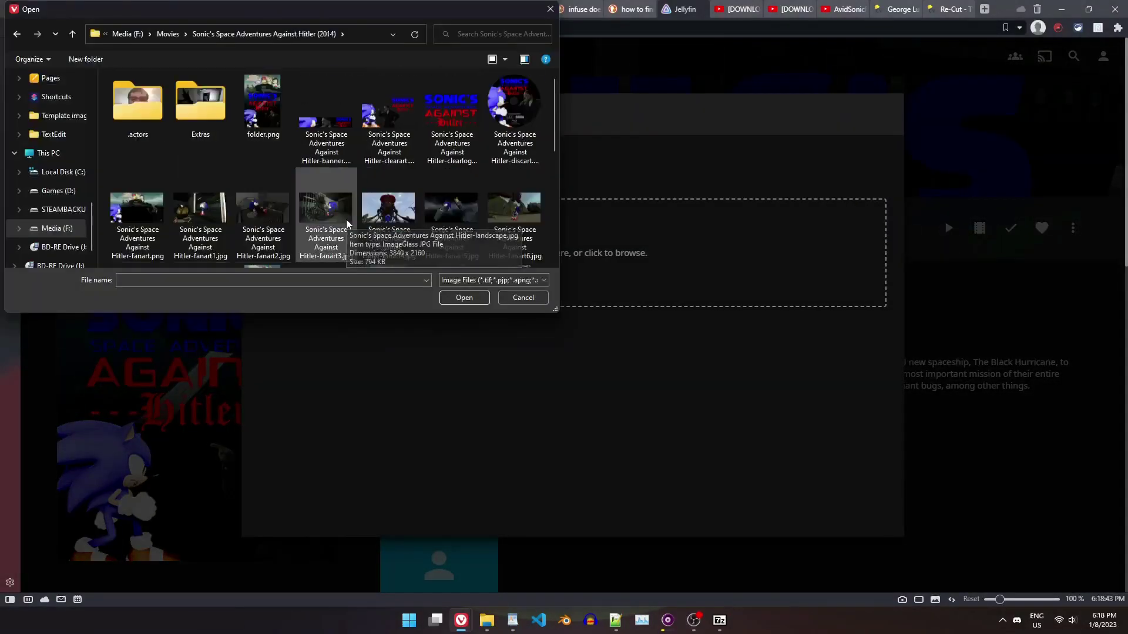
double_click(134, 210)
click(417, 347)
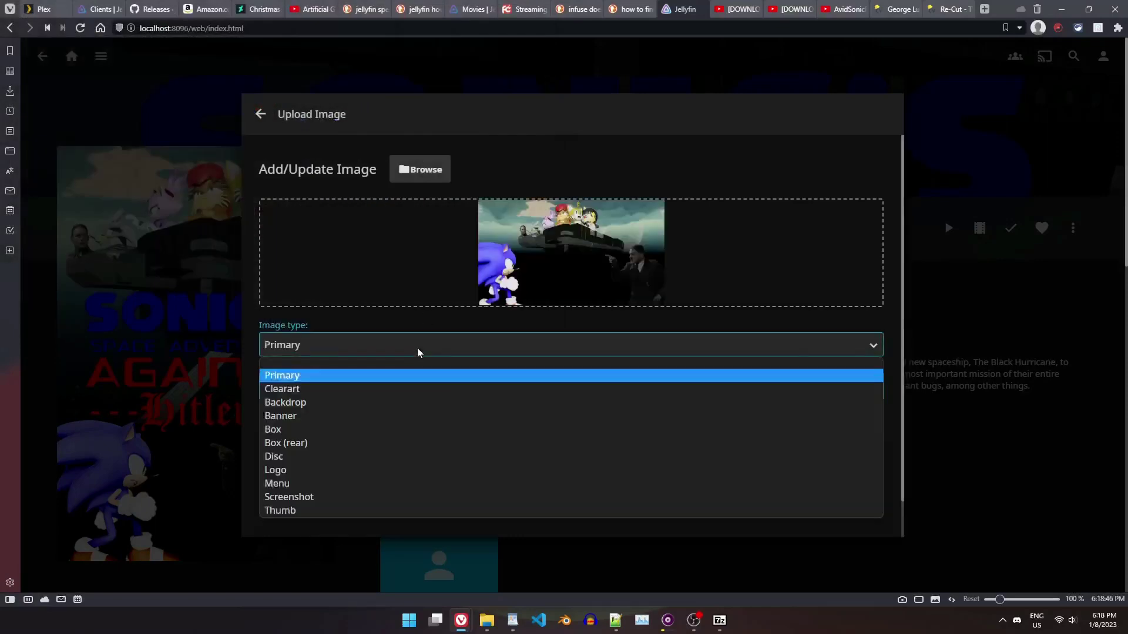
click(398, 402)
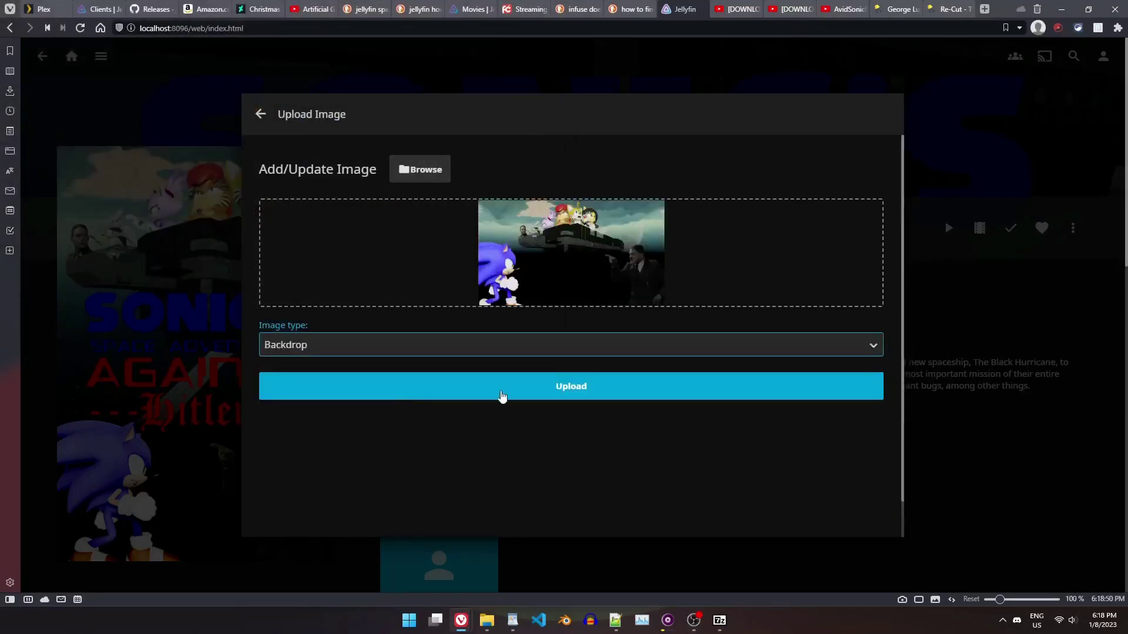
click(503, 398)
- Upload the movie's clearlogo file with the image type Logo
click(372, 195)
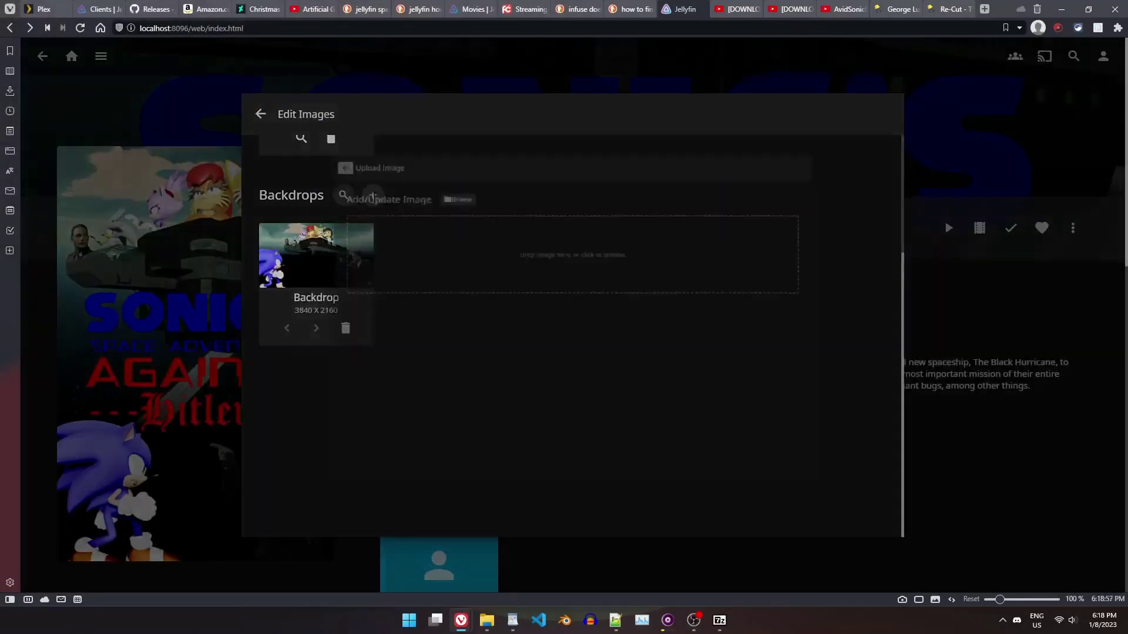
click(400, 171)
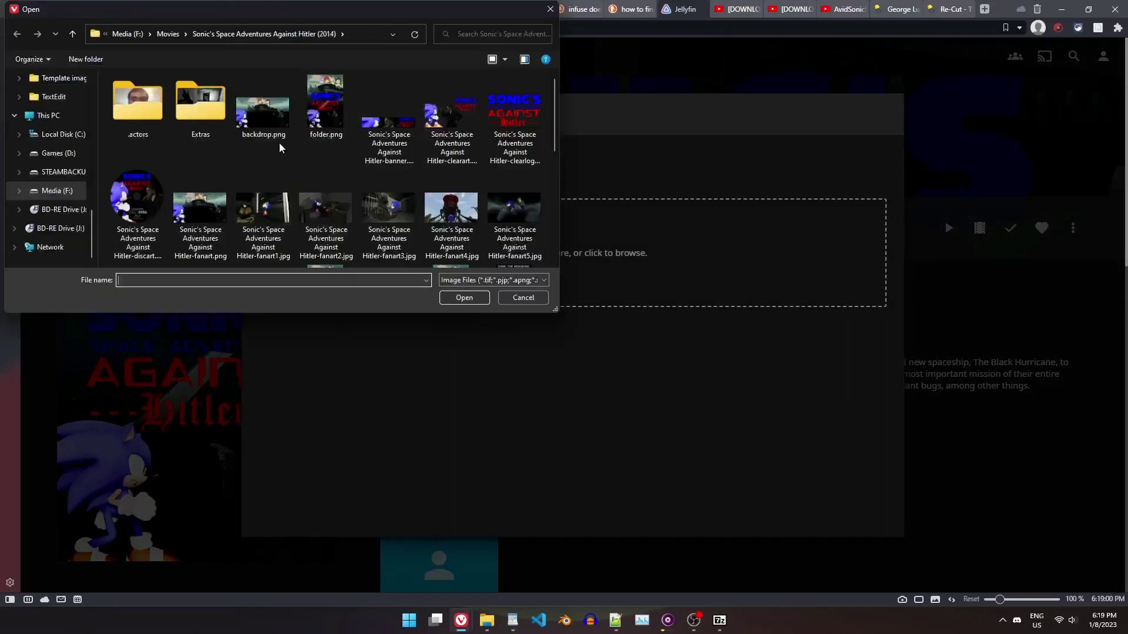
double_click(519, 108)
click(333, 342)
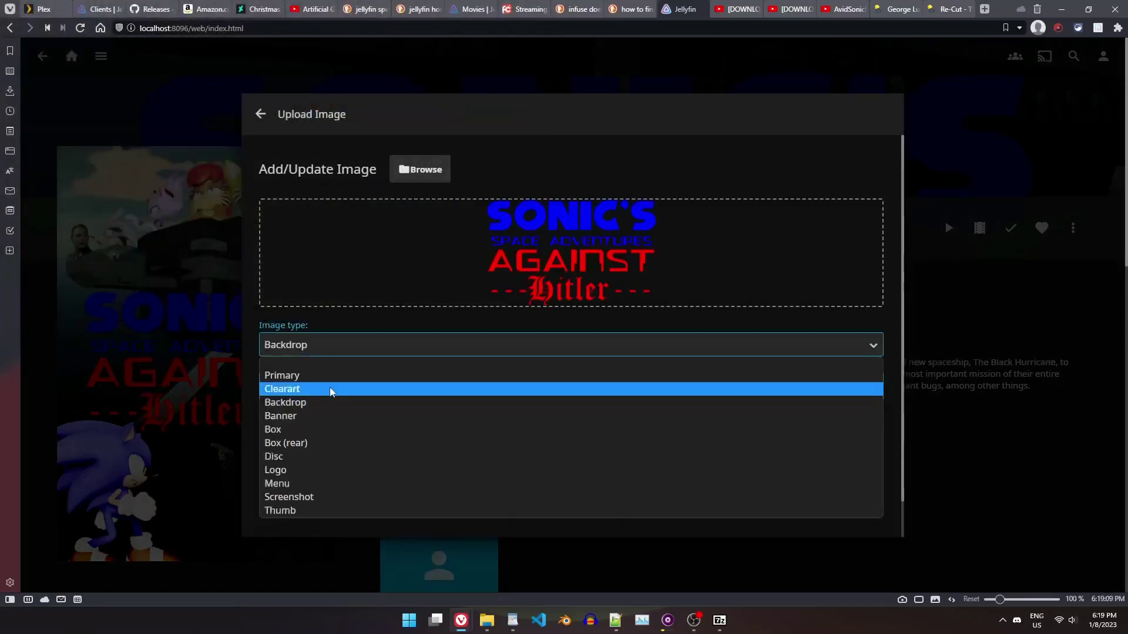
click(329, 468)
click(458, 386)
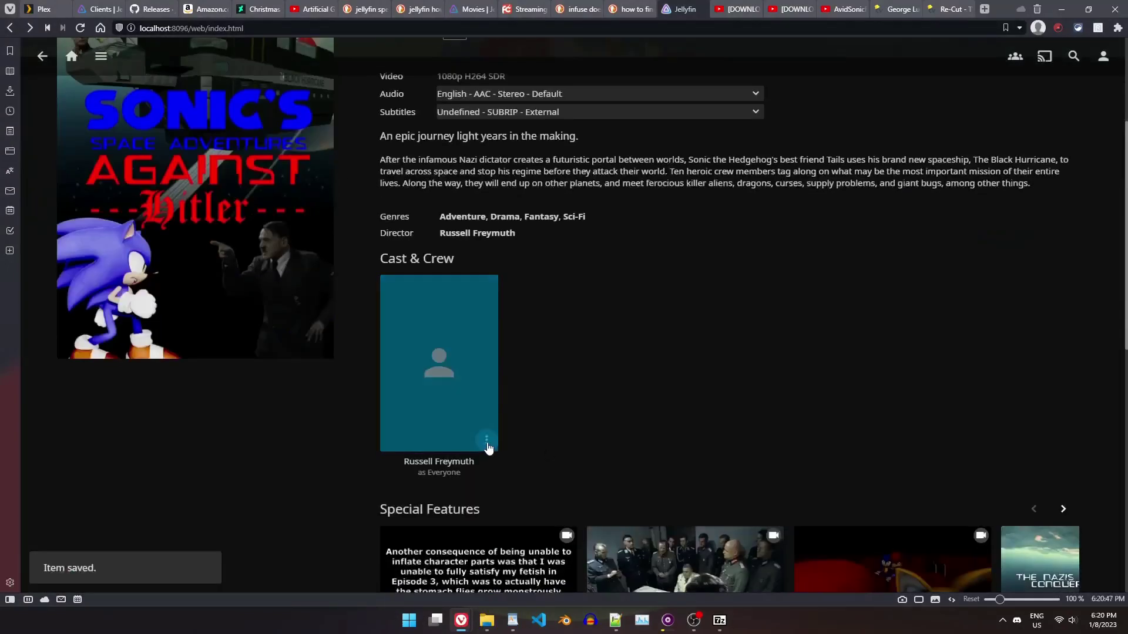
- Upload the photo from the .actors folder as the Primary image of the movie's cast member
click(487, 442)
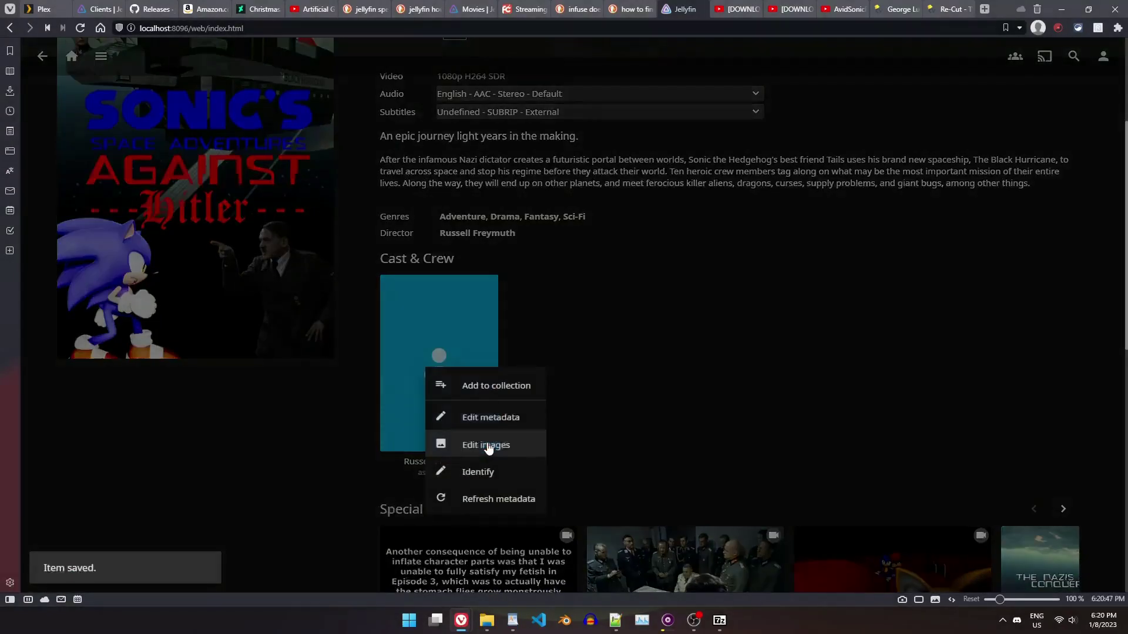
click(491, 445)
click(355, 172)
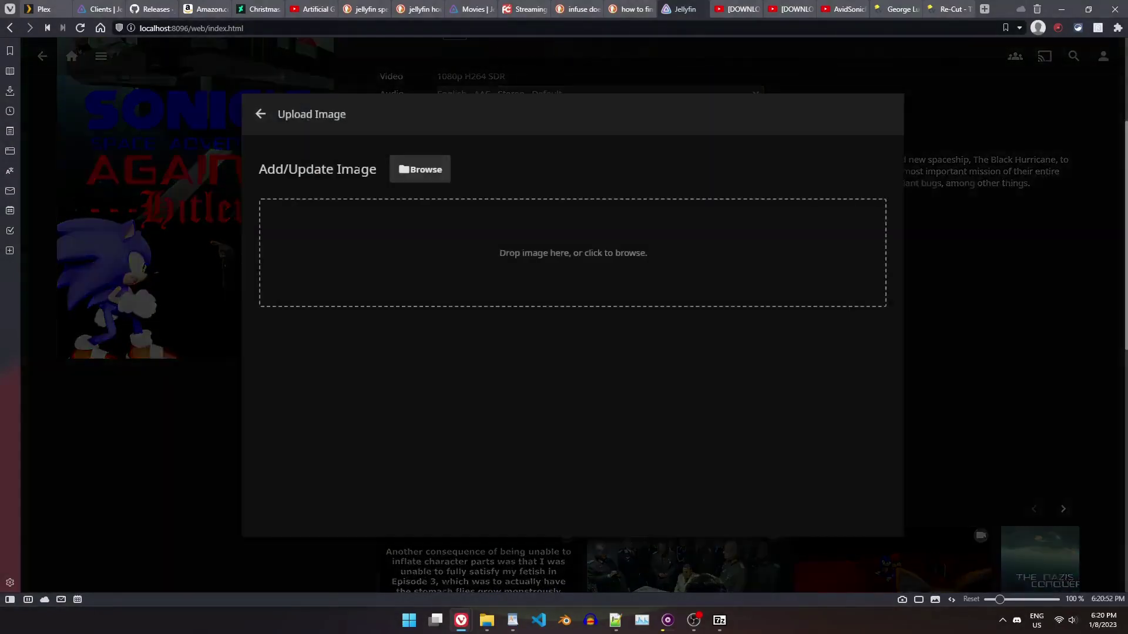
click(424, 171)
double_click(138, 101)
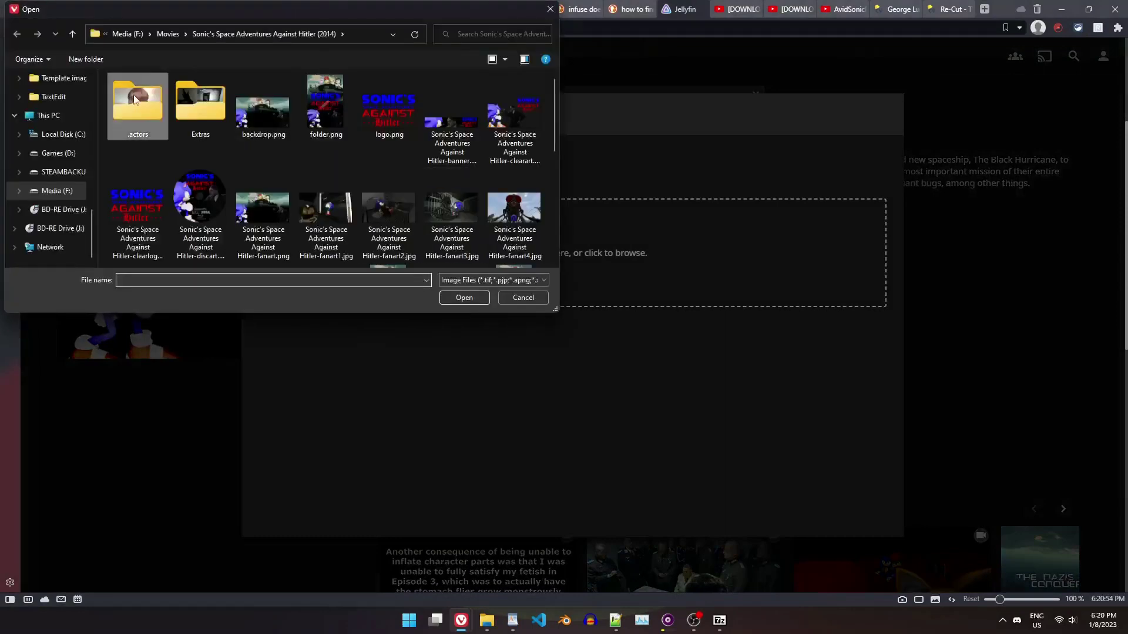
double_click(143, 108)
click(451, 397)
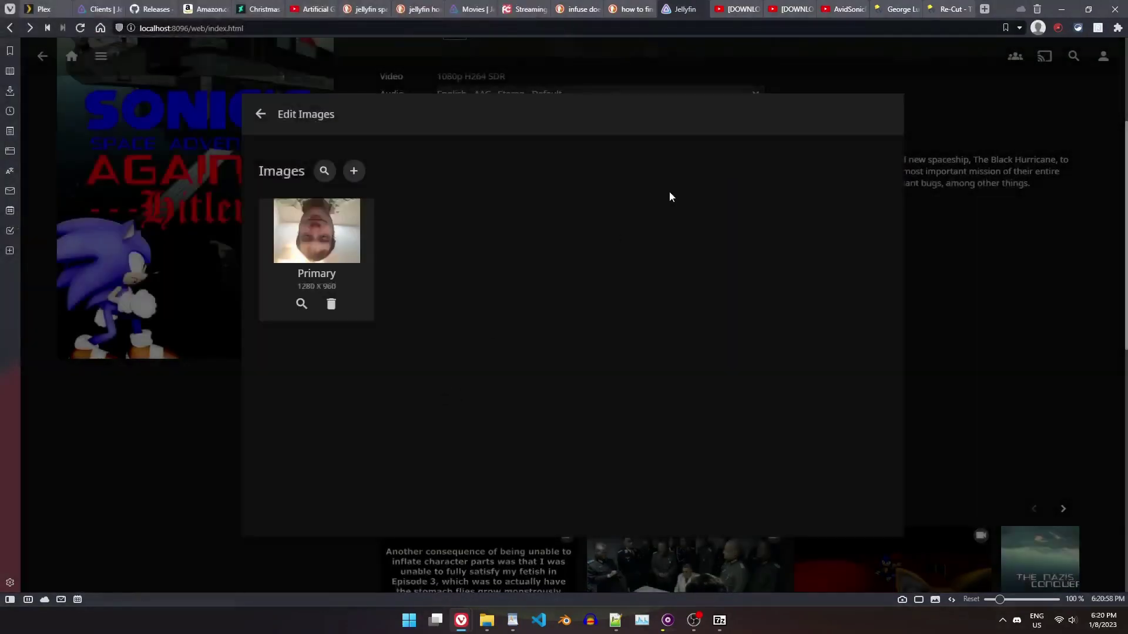
click(299, 307)
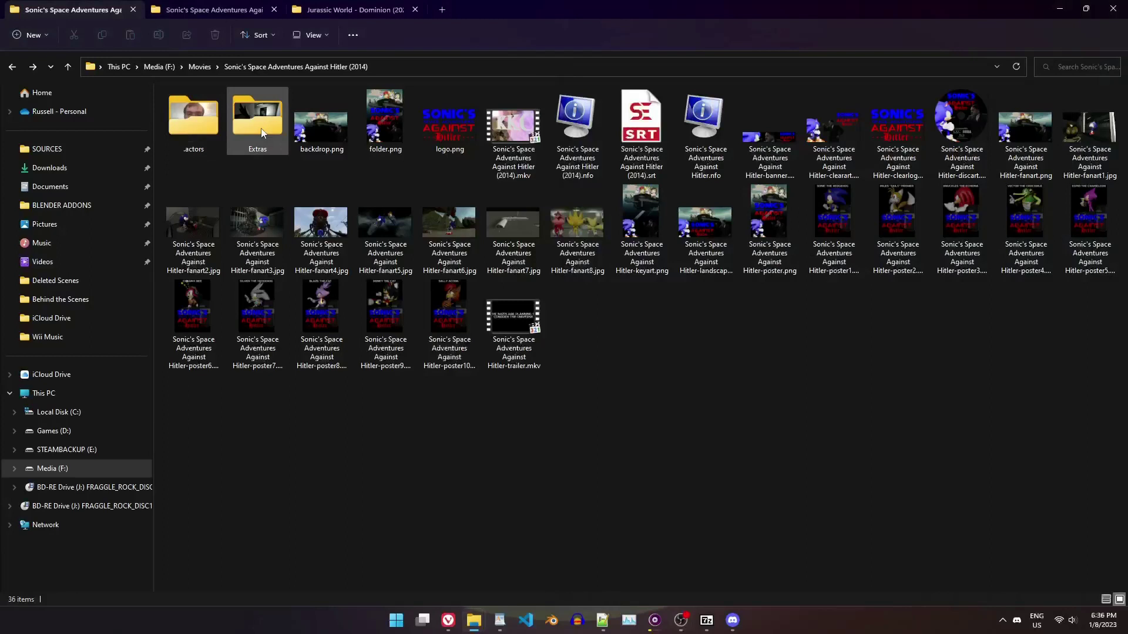
- In File Explorer, open the Season 2 folder inside the movie's Extras folder and select Episode 1.mkv
double_click(263, 133)
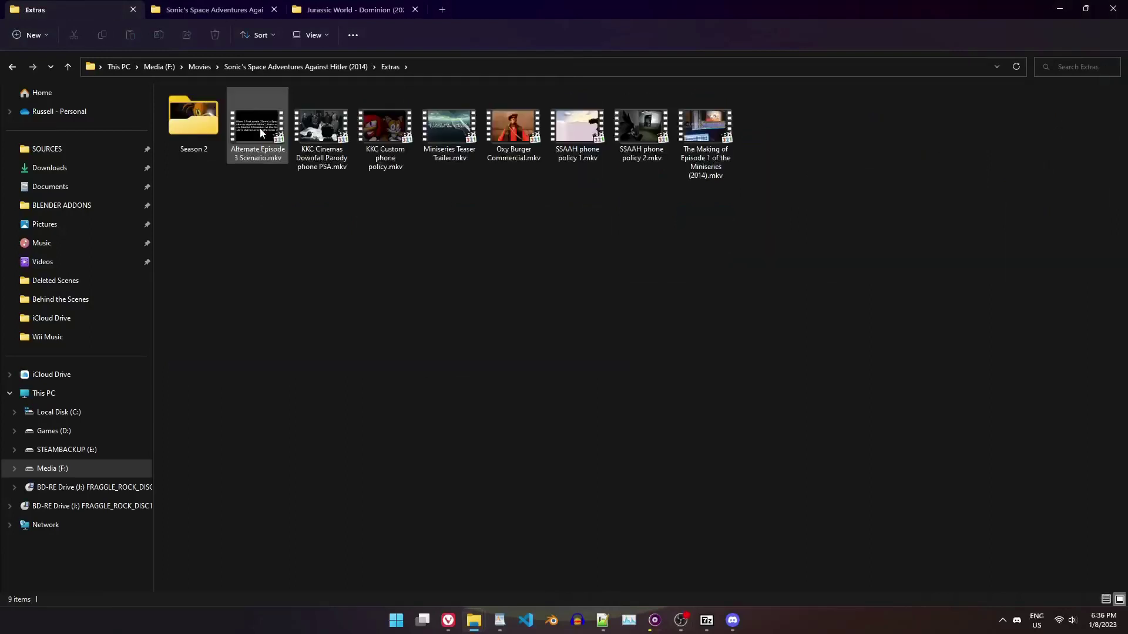
double_click(199, 134)
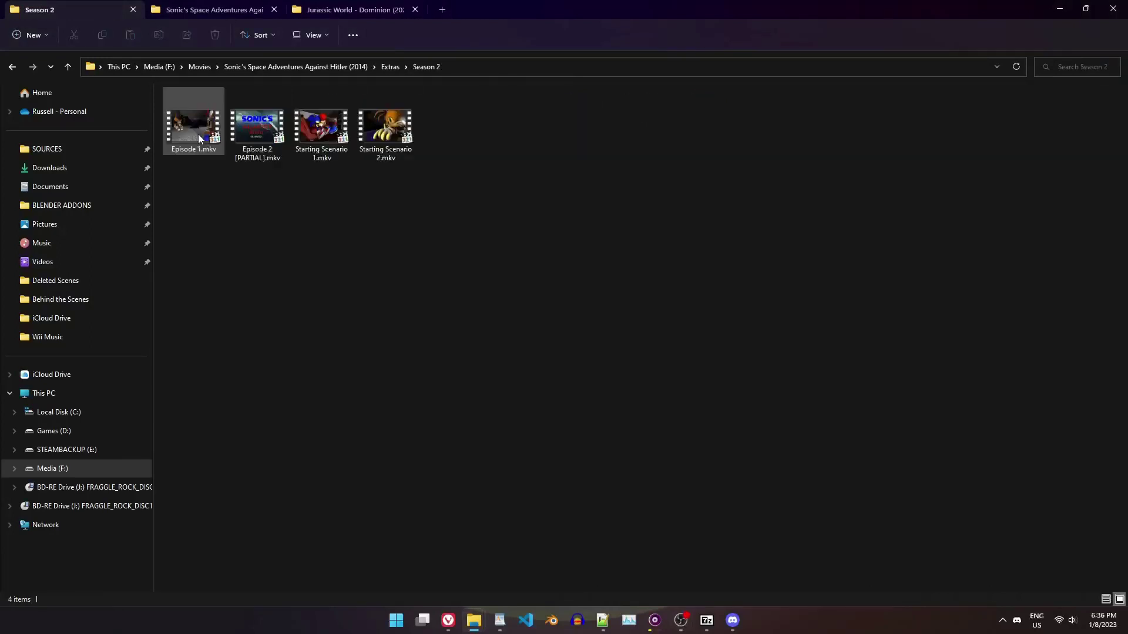
click(198, 134)
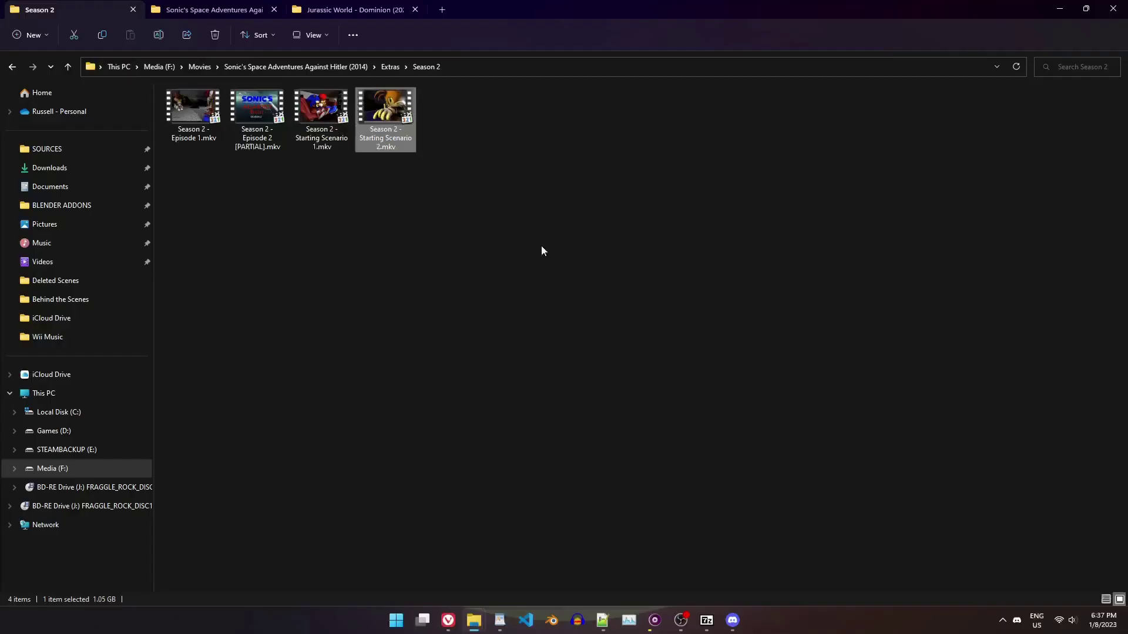
- Move the four Season 2 videos up into the movie's Extras folder and delete the emptied Season 2 folder
drag(552, 253, 150, 119)
key(BackSpace)
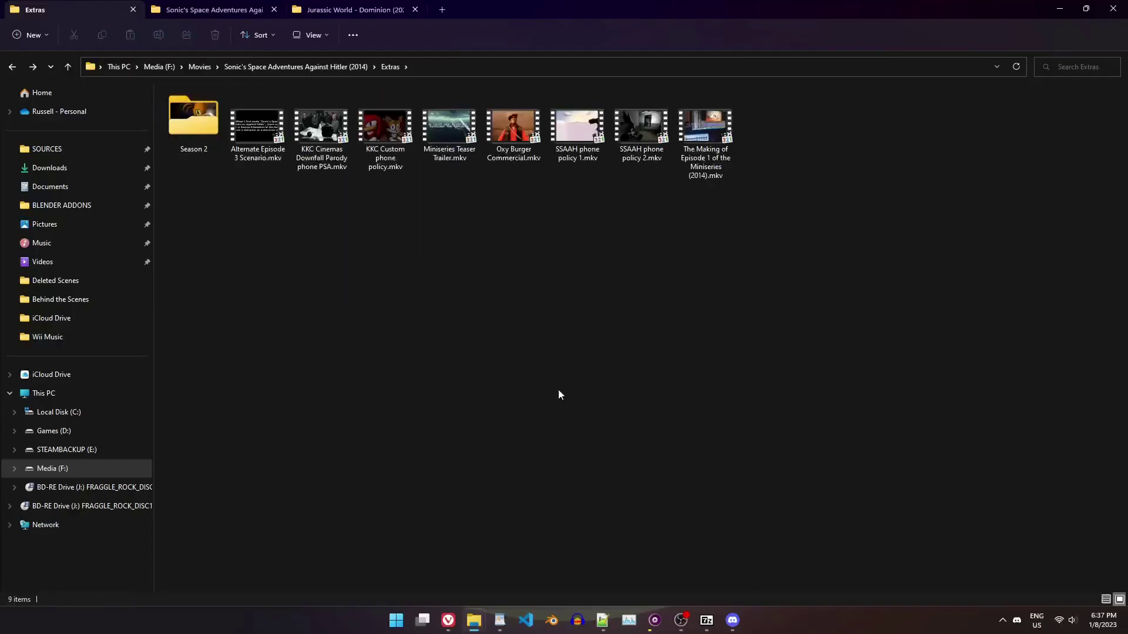
key(ctrl+v)
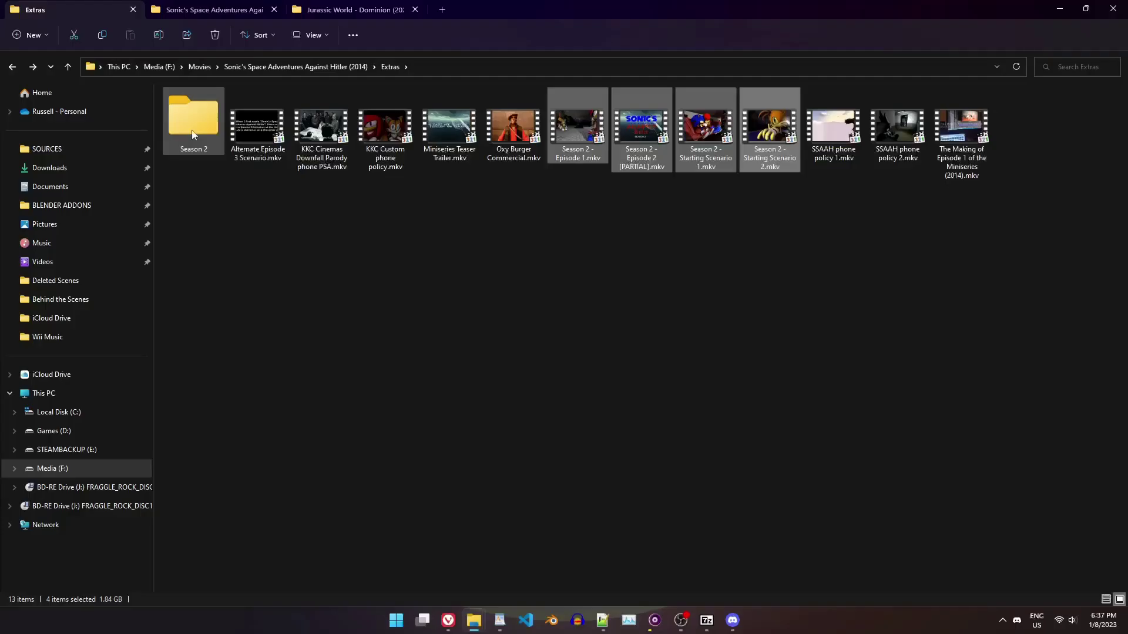
key(Home)
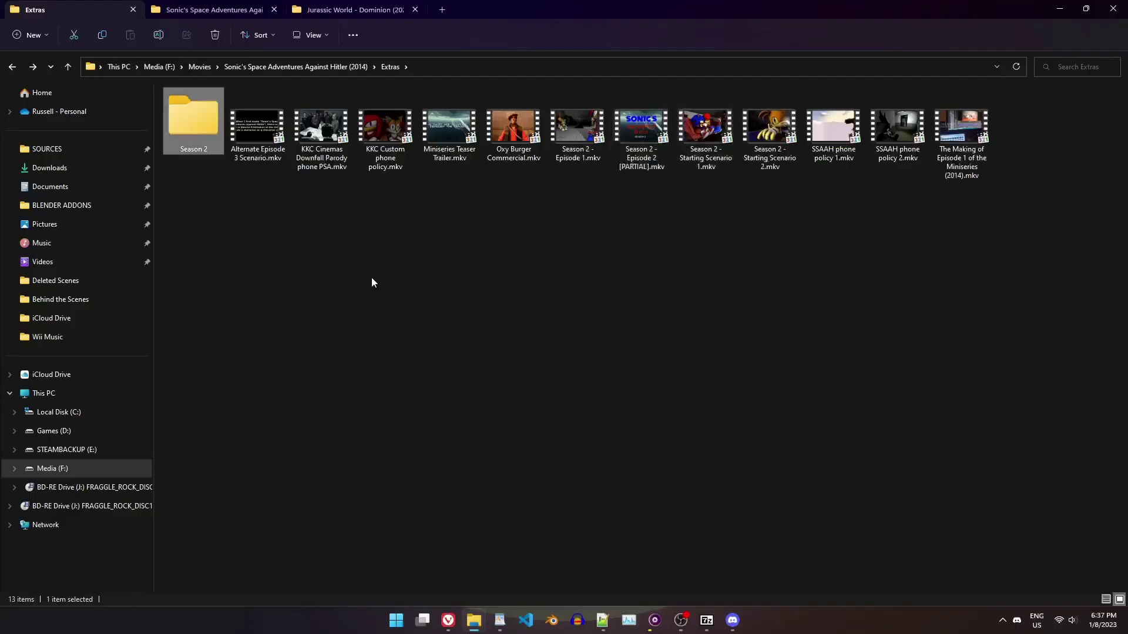
key(Delete)
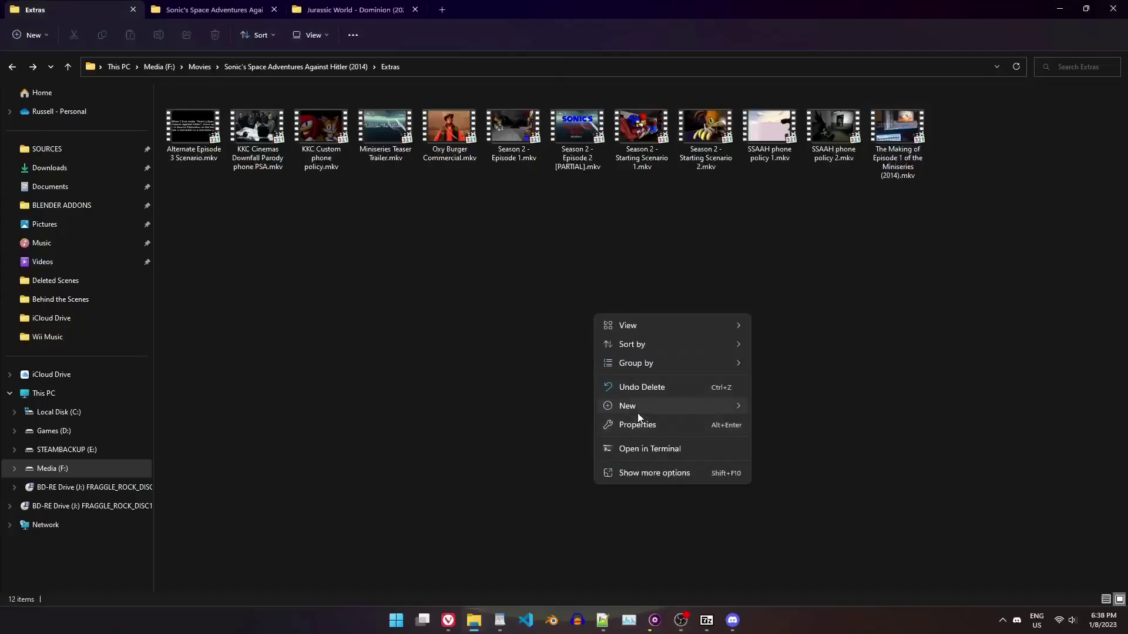
- Put The Making of Episode 1 of the Miniseries (2014).mkv in a new Behind the Scenes folder and move that folder to the movie's main folder
mouse_move(637, 405)
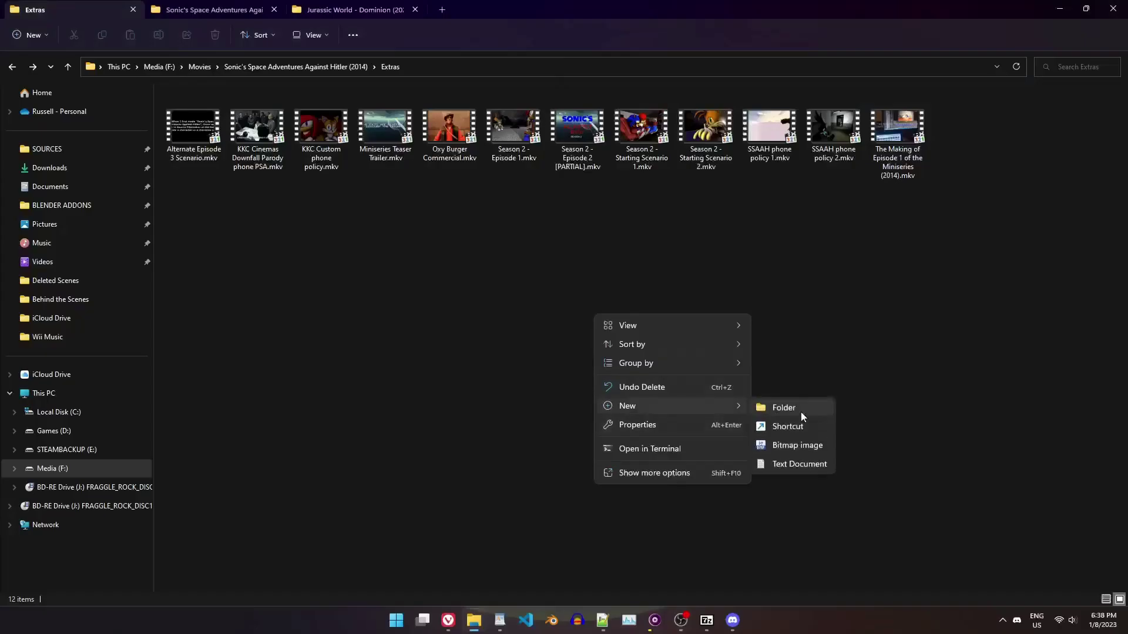
click(801, 411)
text(Behind the Scenes)
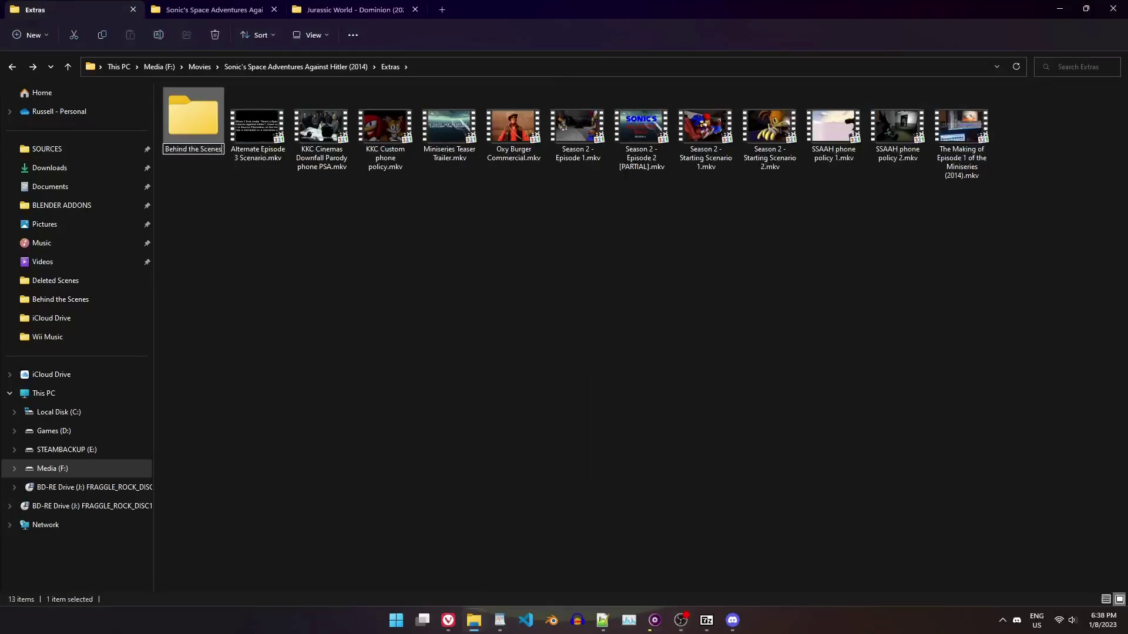
key(Return)
drag(962, 132, 170, 120)
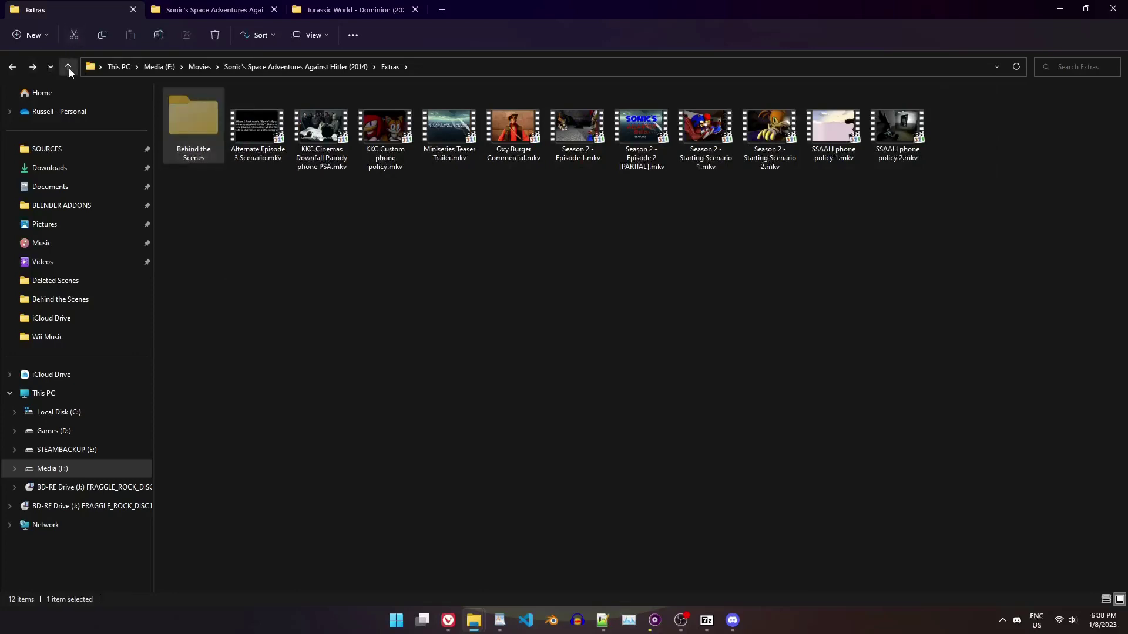
click(67, 66)
double_click(257, 120)
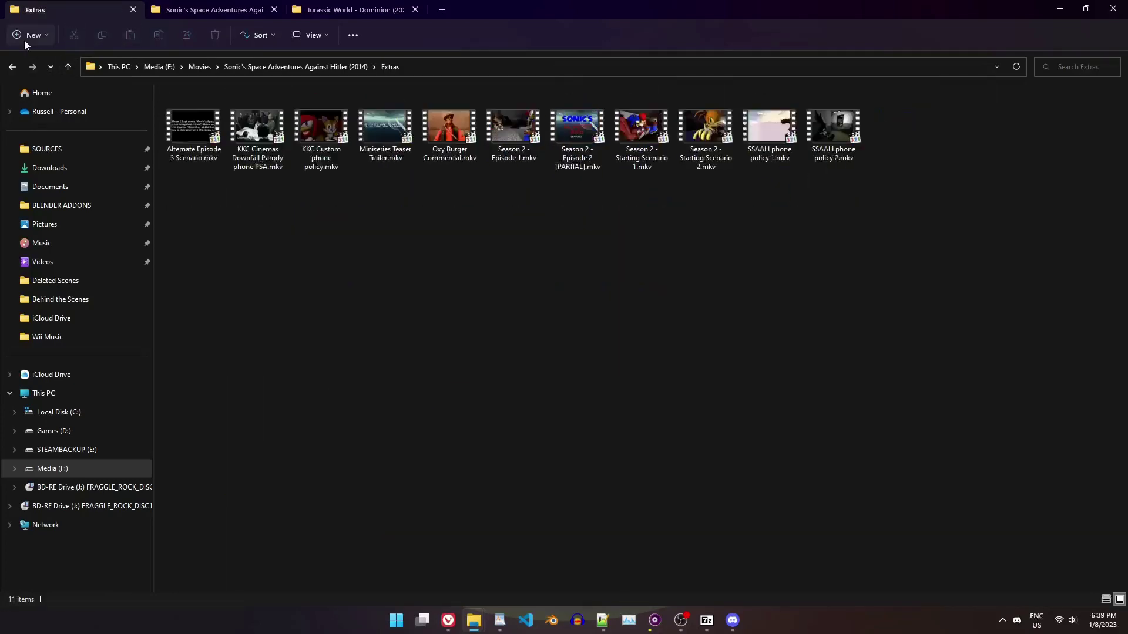
- Create a folder named Deleted Scenes inside the movie's Extras folder
click(27, 39)
click(44, 63)
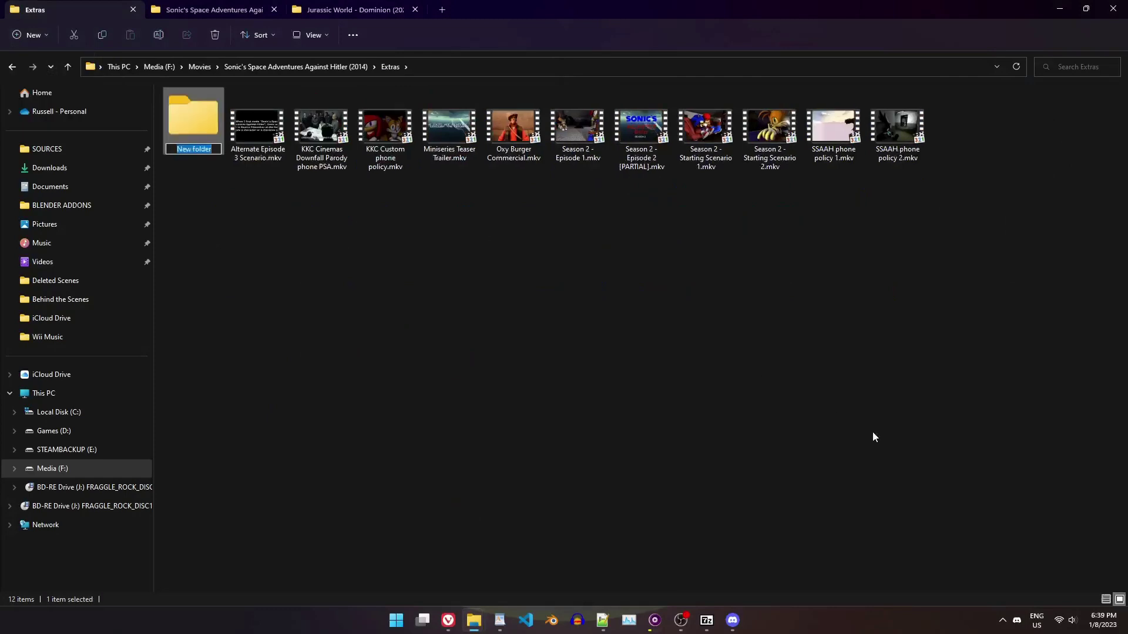
text(Deleted Scenes)
key(Return)
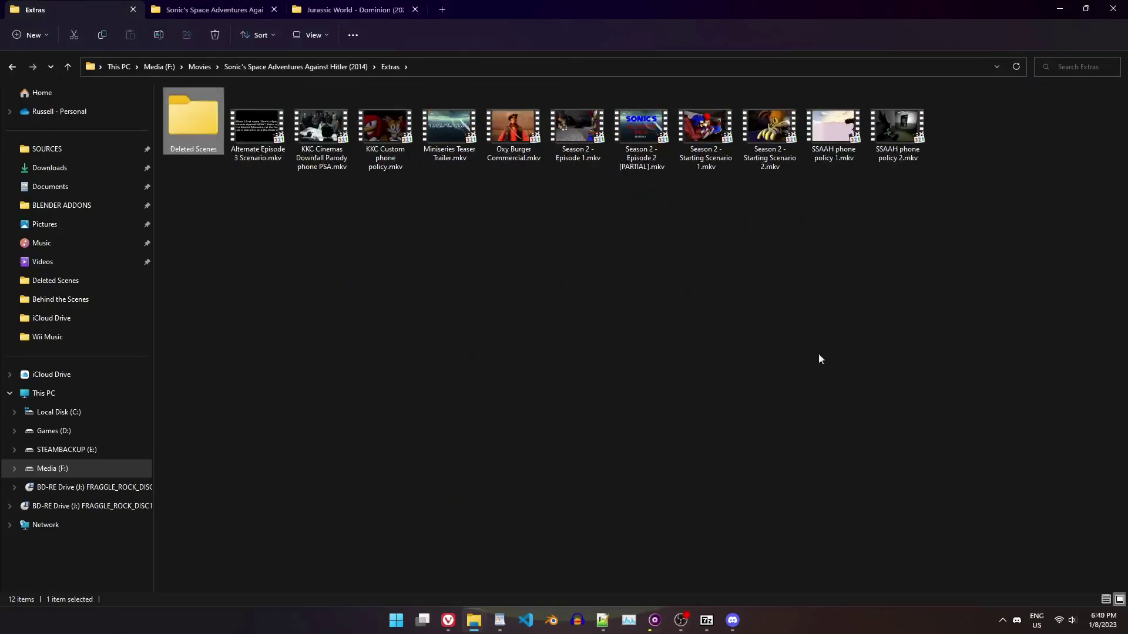
- Move the four Season 2 videos and Alternate Episode 3 Scenario.mkv into Deleted Scenes, and move that folder to the movie's main folder
drag(579, 232, 785, 90)
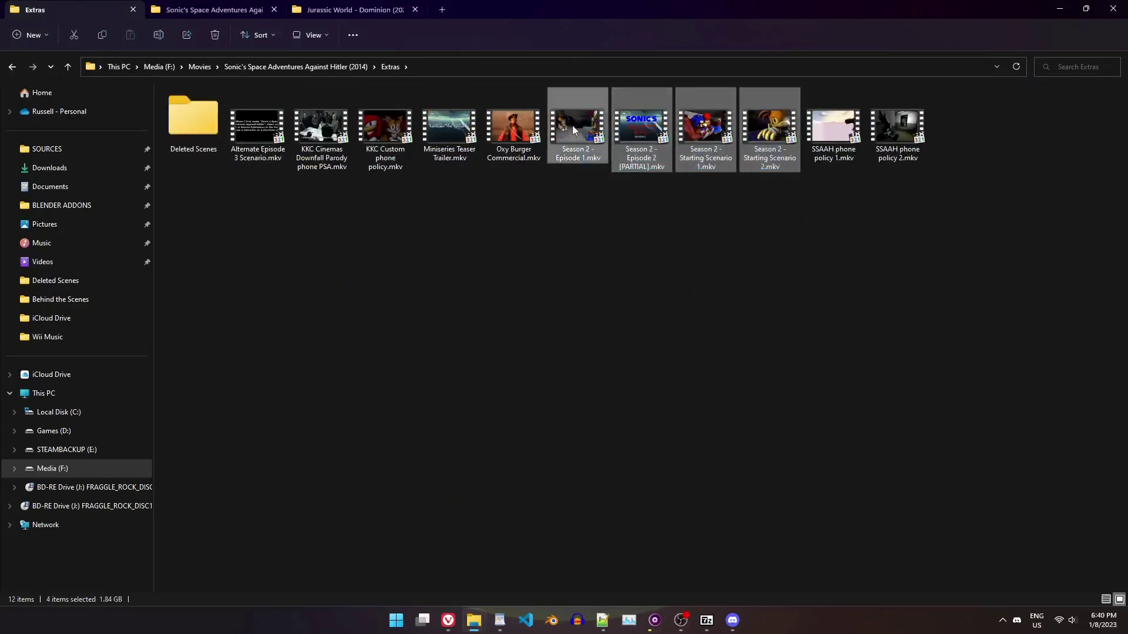
drag(572, 125, 188, 119)
click(192, 122)
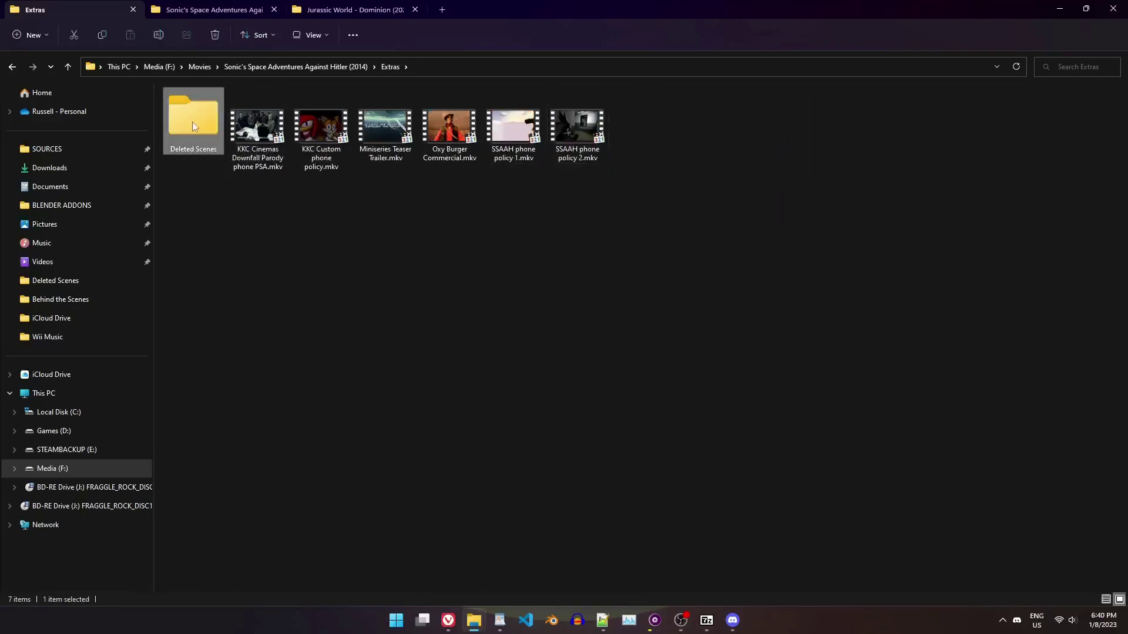
click(12, 67)
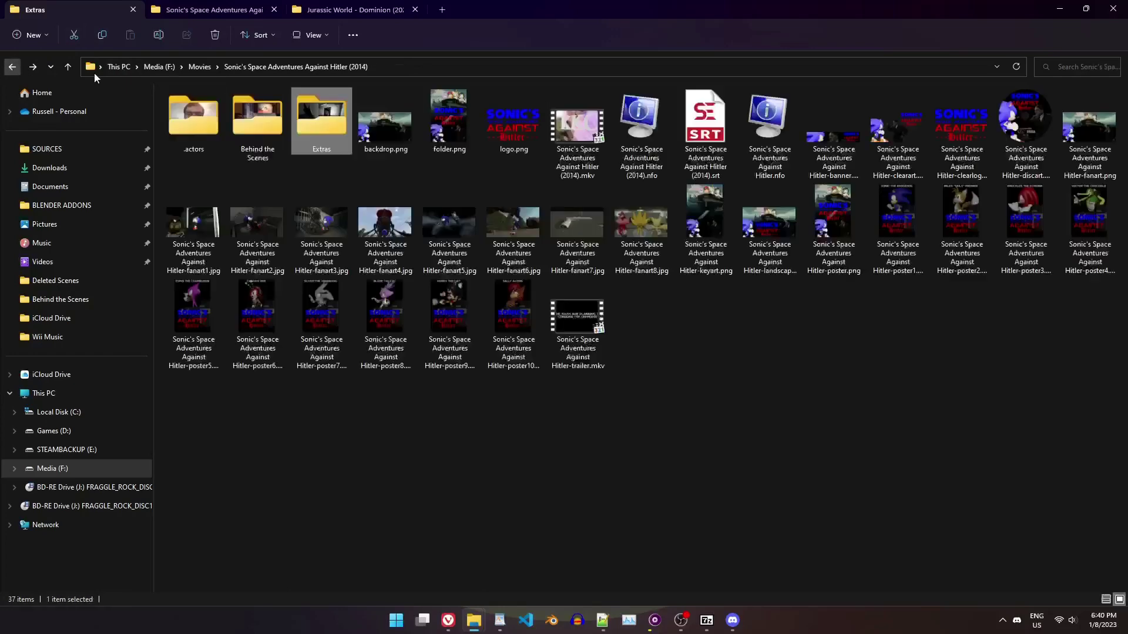
click(139, 35)
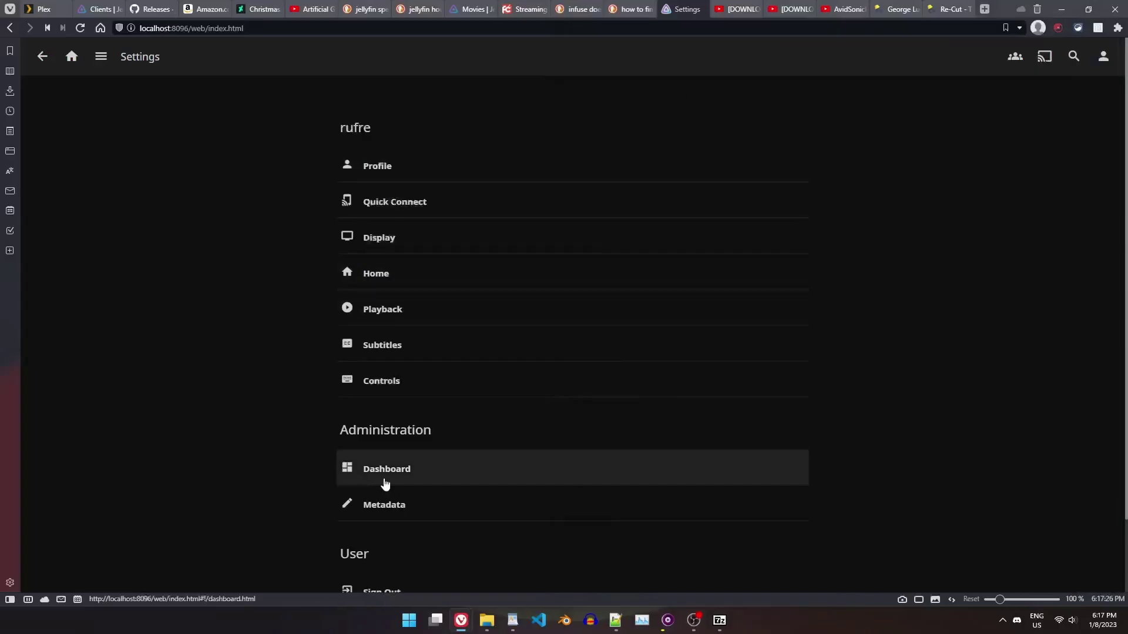
- In Jellyfin, open the administration Dashboard and scan all libraries
click(388, 470)
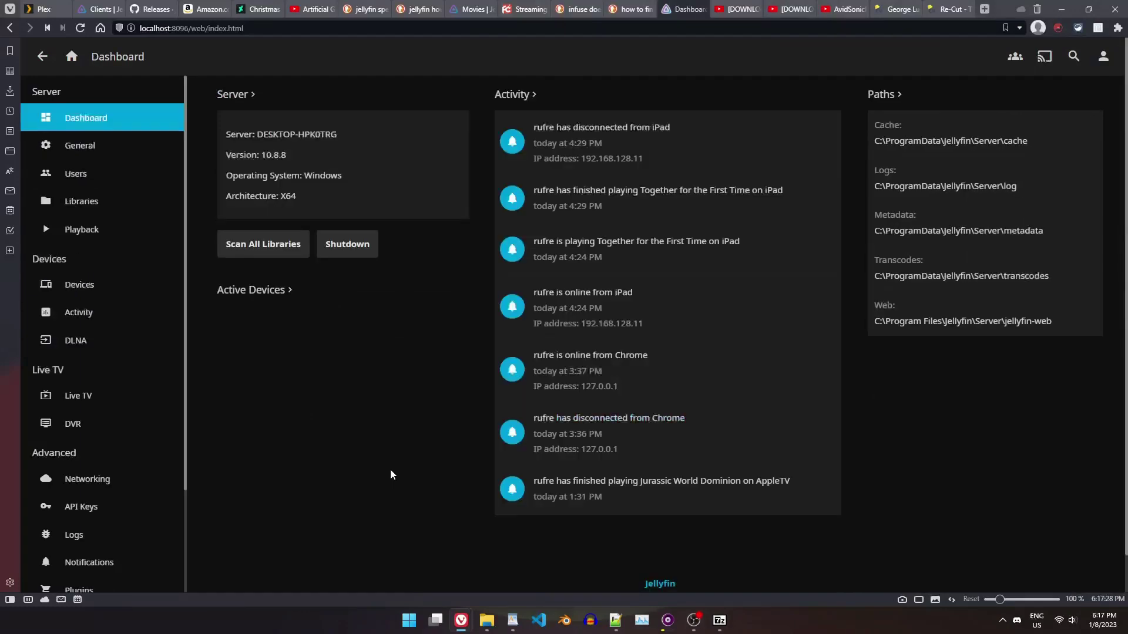
click(255, 246)
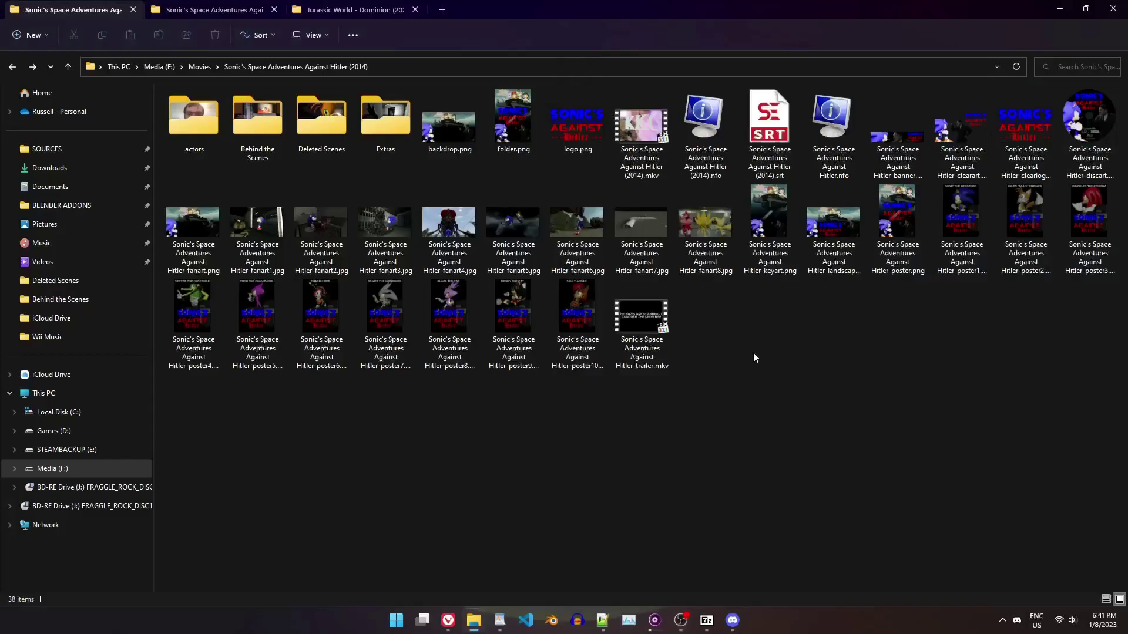
- In File Explorer, delete Sonic's Space Adventures Against Hitler.nfo and the .actors folder from the movie's main folder
click(830, 131)
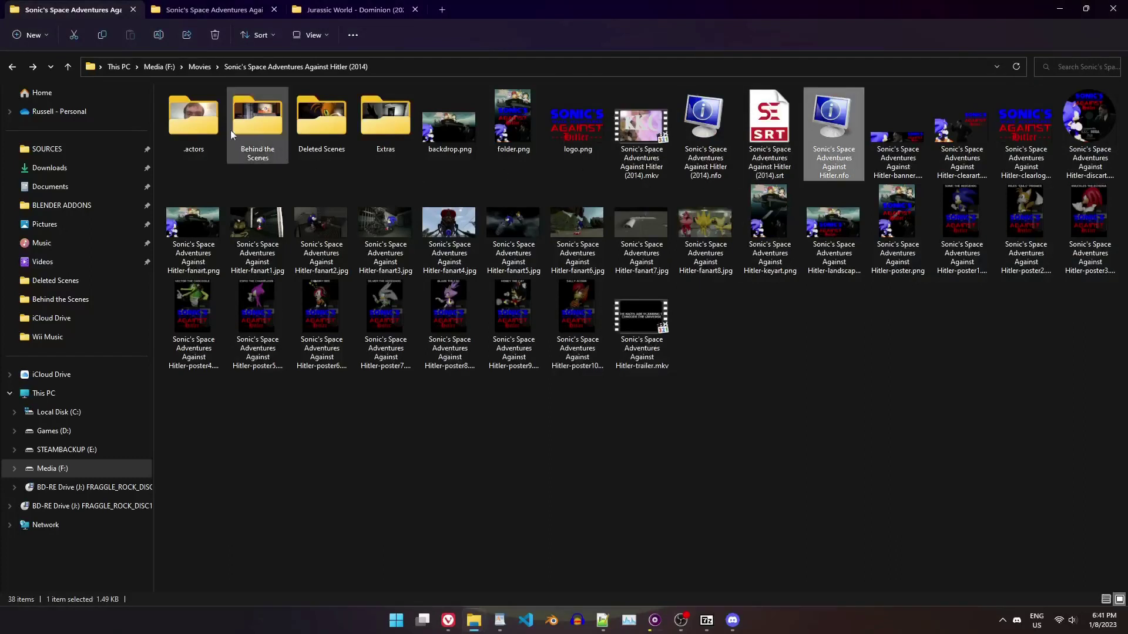
ctrl+click(193, 123)
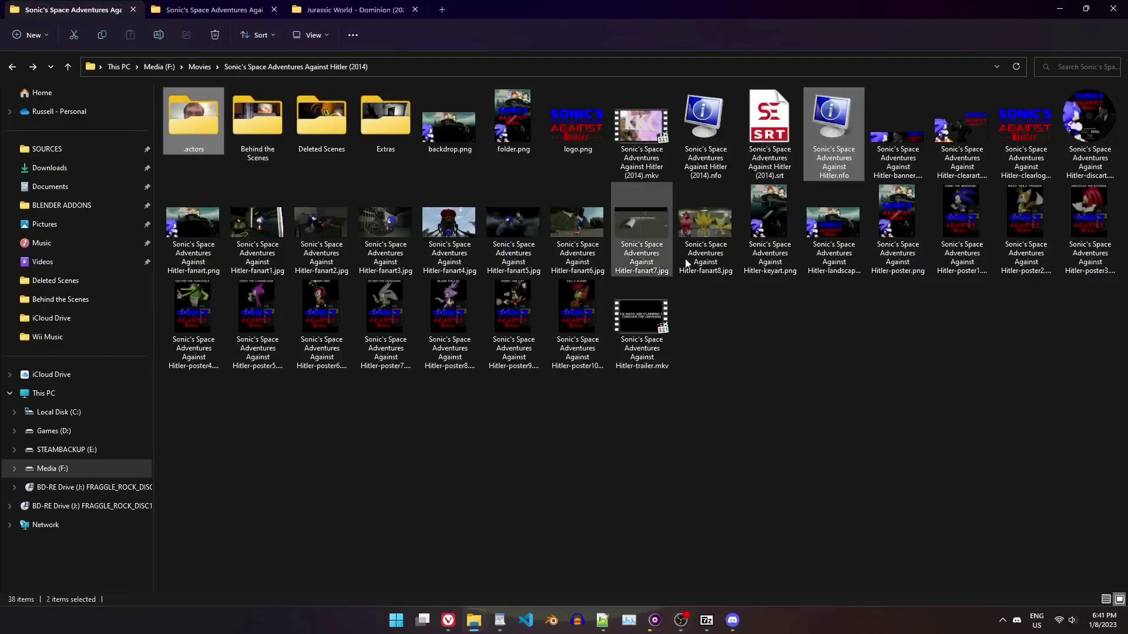
key(Delete)
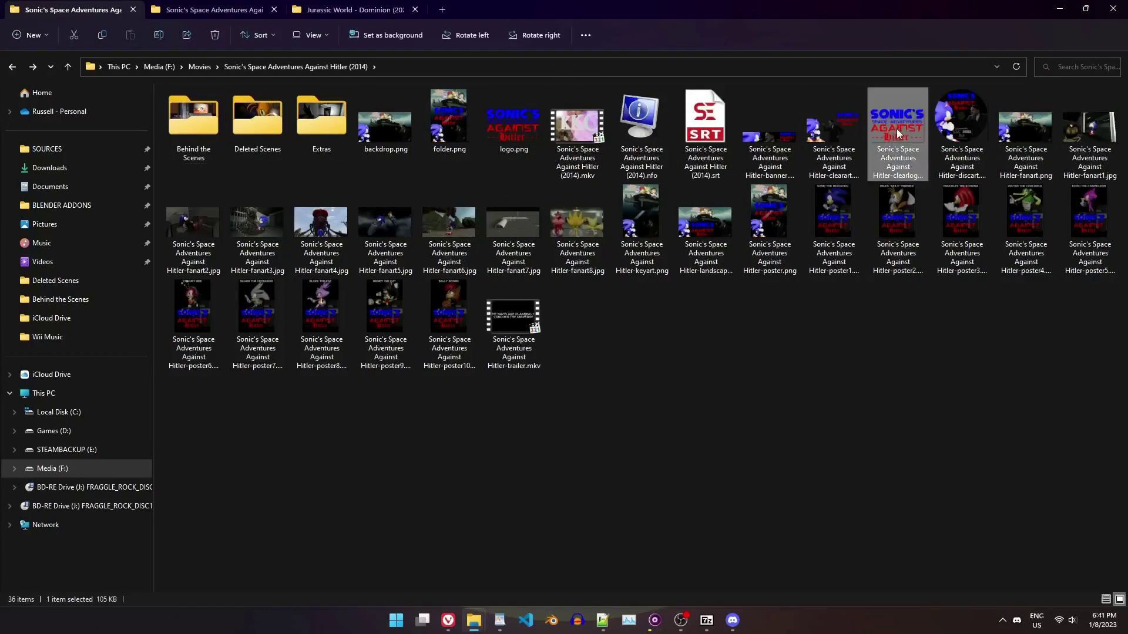
- Delete the movie's clearlogo image, Sonic's Space Adventures Against Hitler-poster.png and Sonic's Space Adventures Against Hitler-fanart.png from its main folder
ctrl+click(770, 241)
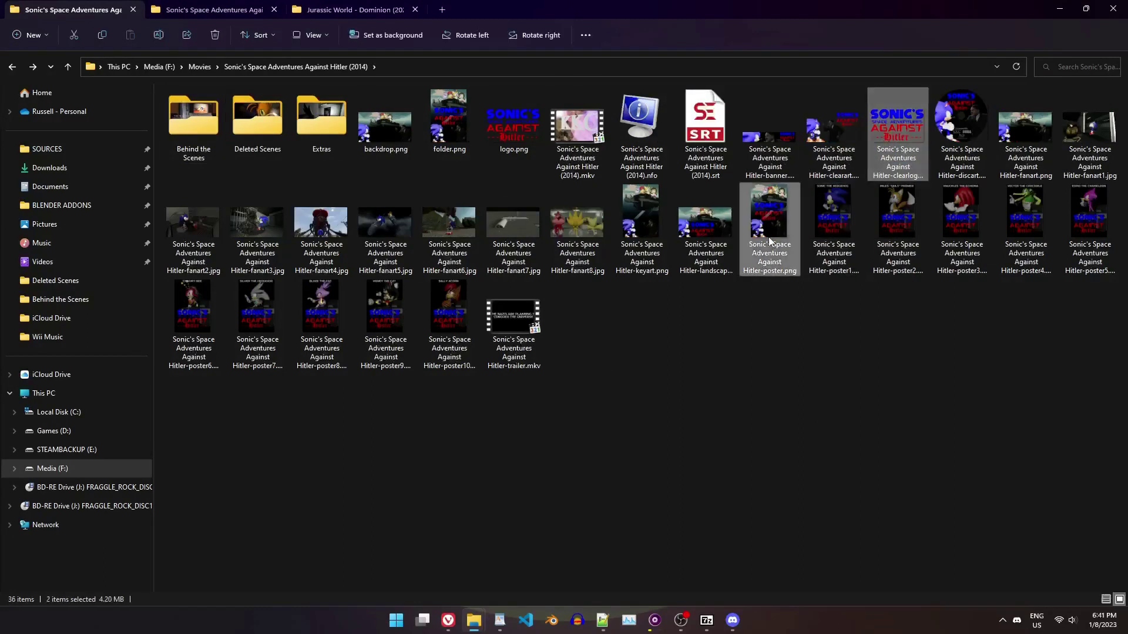
ctrl+click(1029, 135)
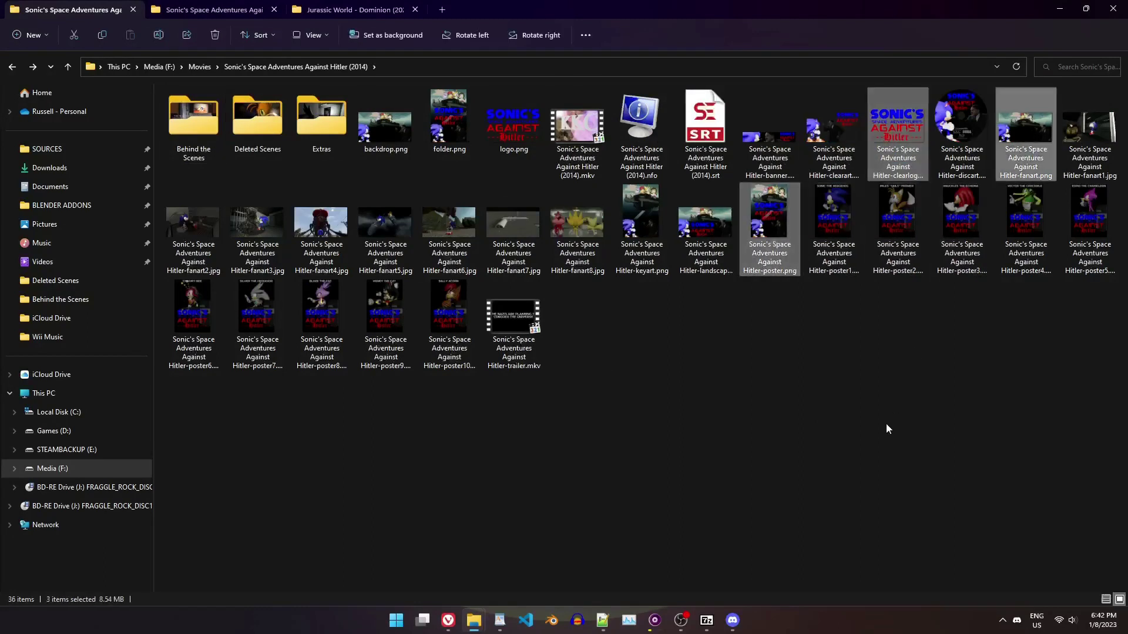
key(Delete)
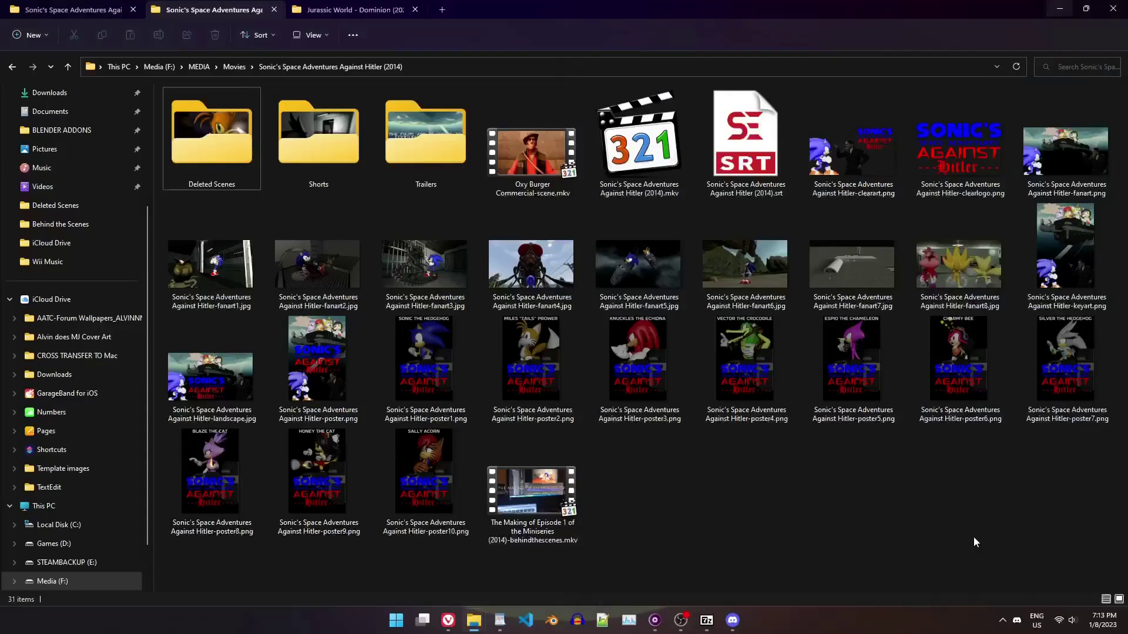
- In the movie folder under MEDIA, examine the -behindthescenes and -scene videos and the contents of the Deleted Scenes, Shorts and Trailers folders
click(516, 487)
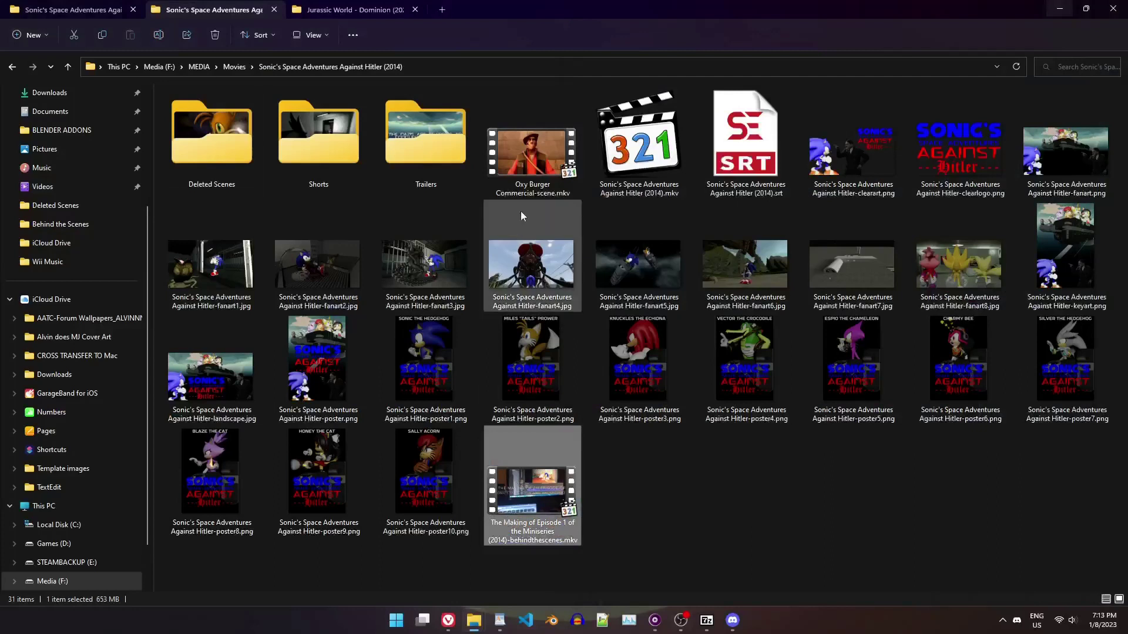
click(529, 156)
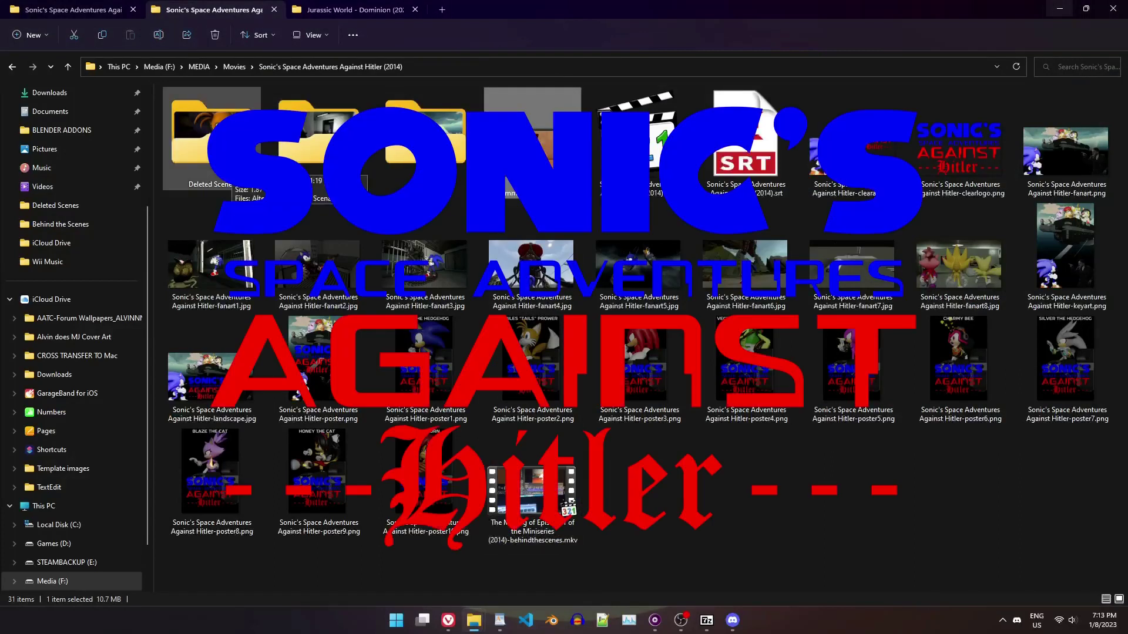
double_click(227, 160)
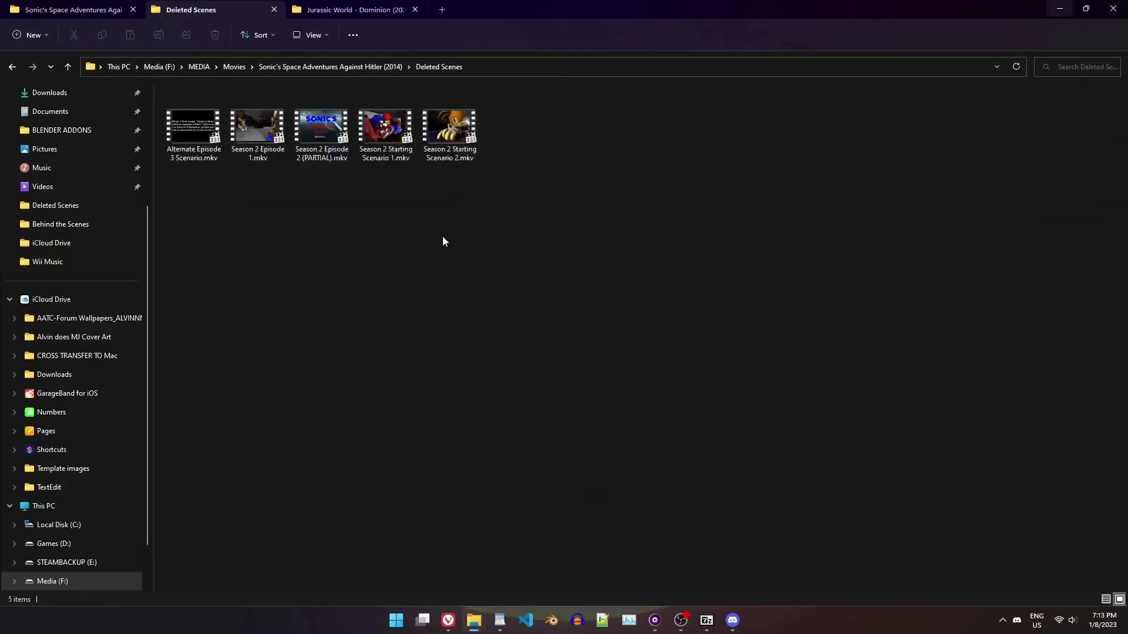
key(alt+Left)
double_click(302, 163)
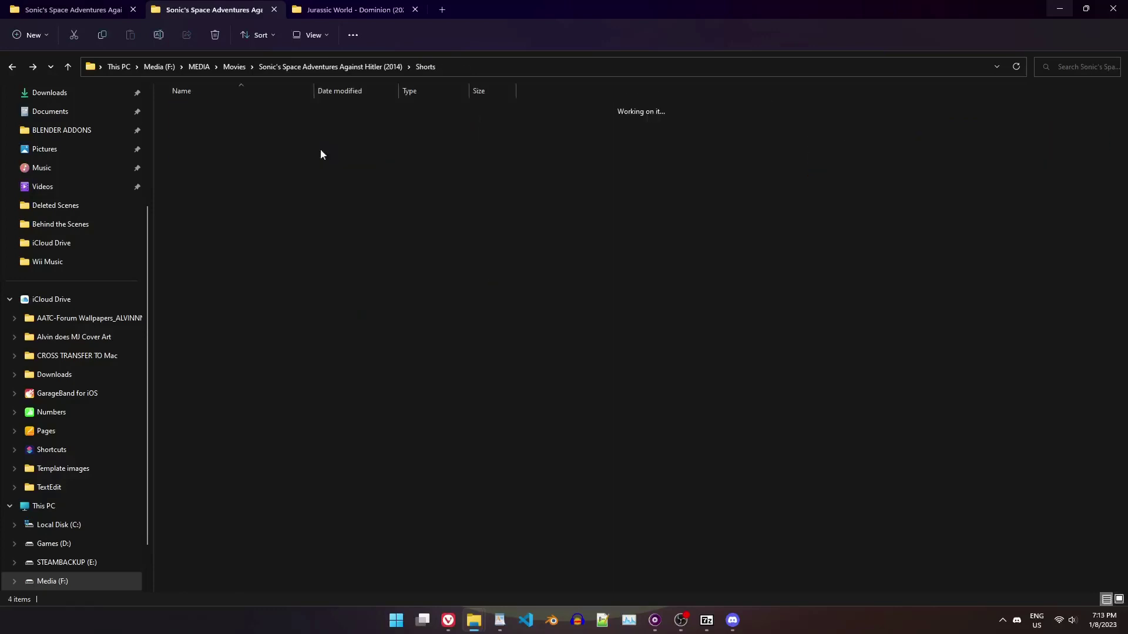
key(alt+Left)
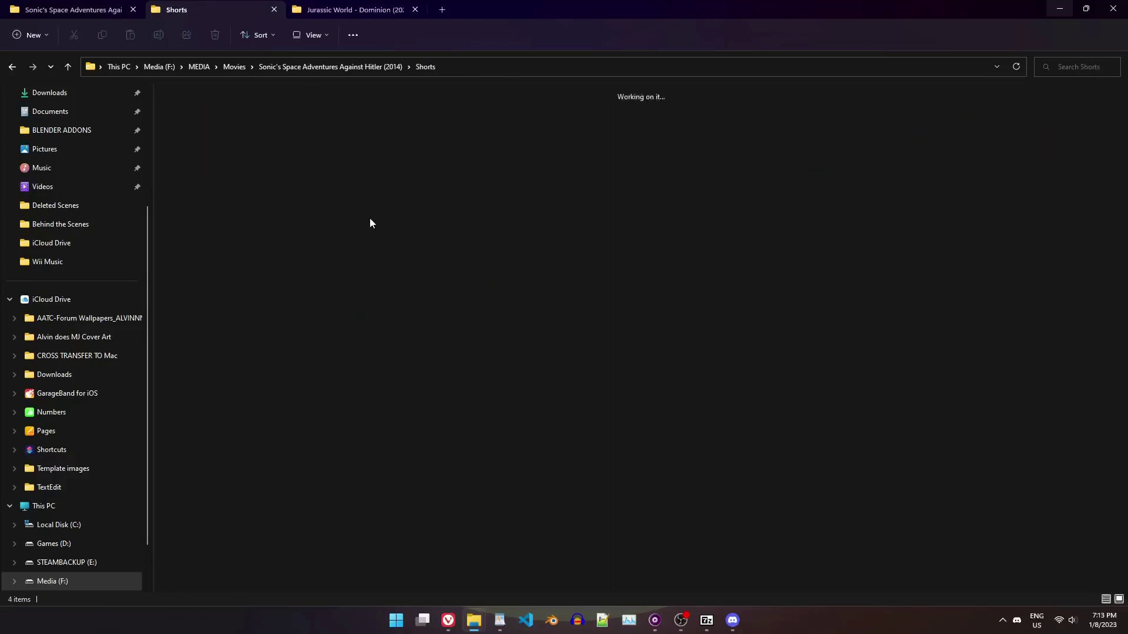
double_click(421, 132)
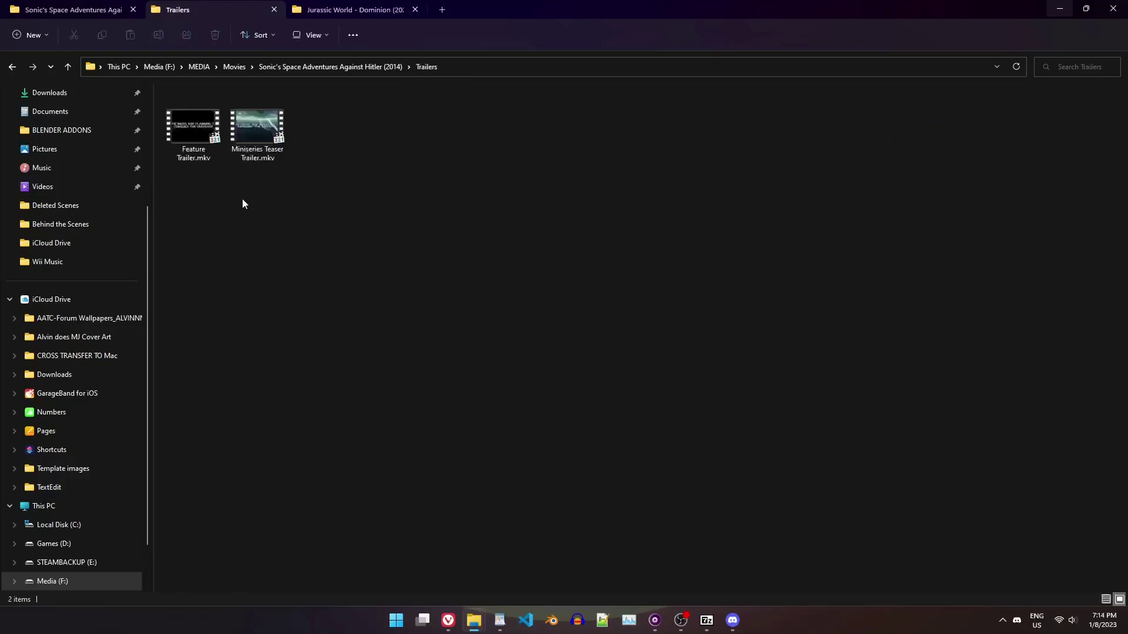